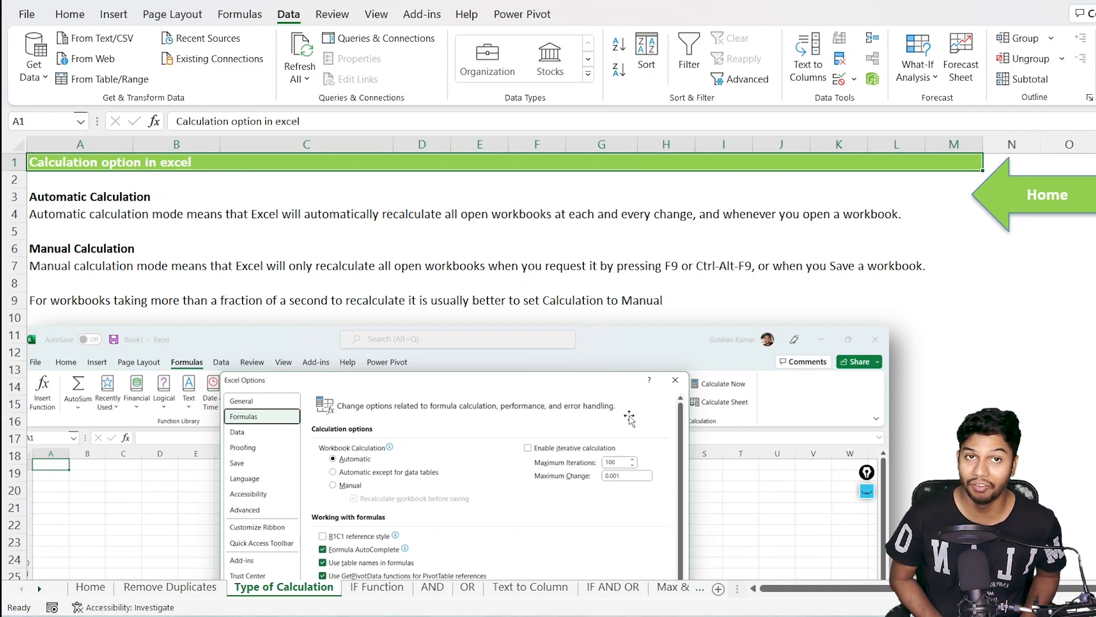
Create a new blank workbook with Ctrl+N
{"action": "key", "text": "ctrl+n"}
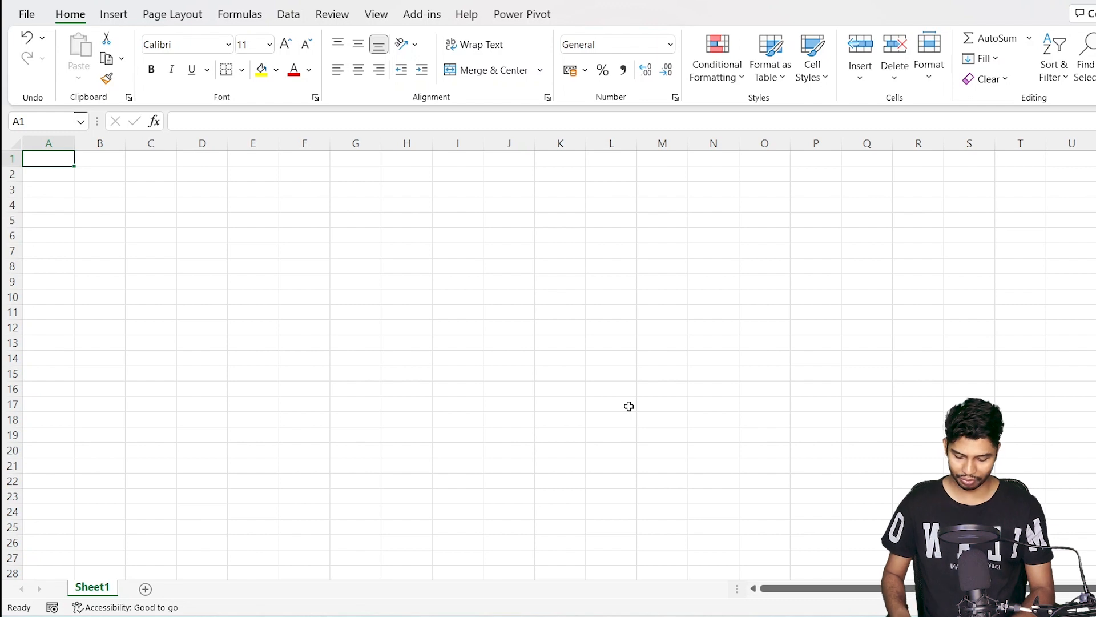
Enter =RANDBETWEEN(1,20000) in cell A1
{"action": "type", "text": "=rand"}
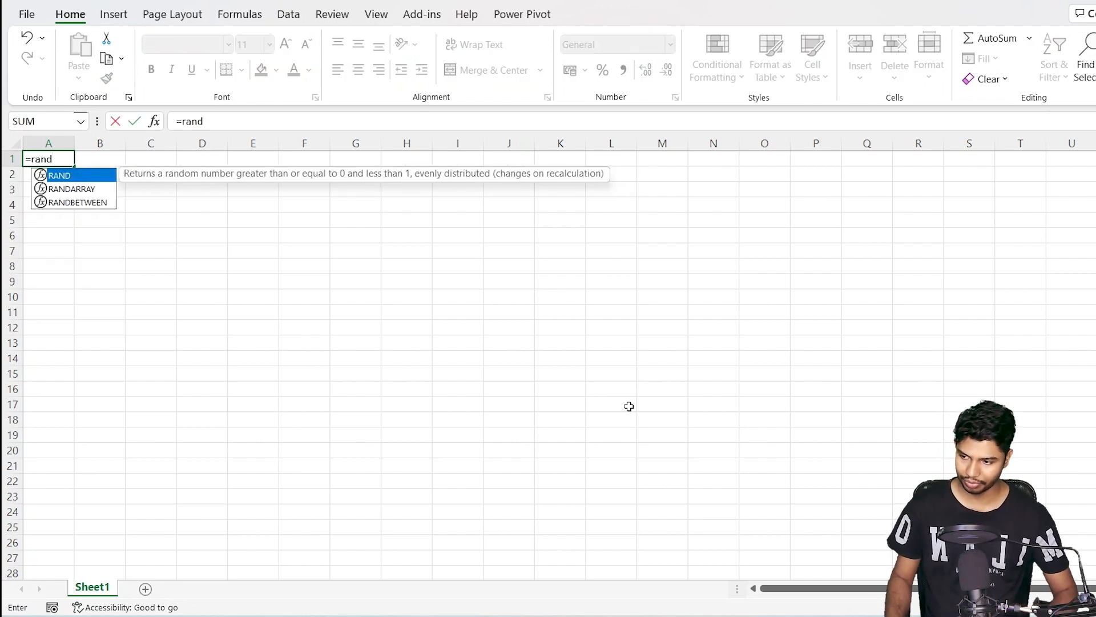
{"action": "key", "text": "Down"}
{"action": "key", "text": "Down"}
{"action": "key", "text": "Tab"}
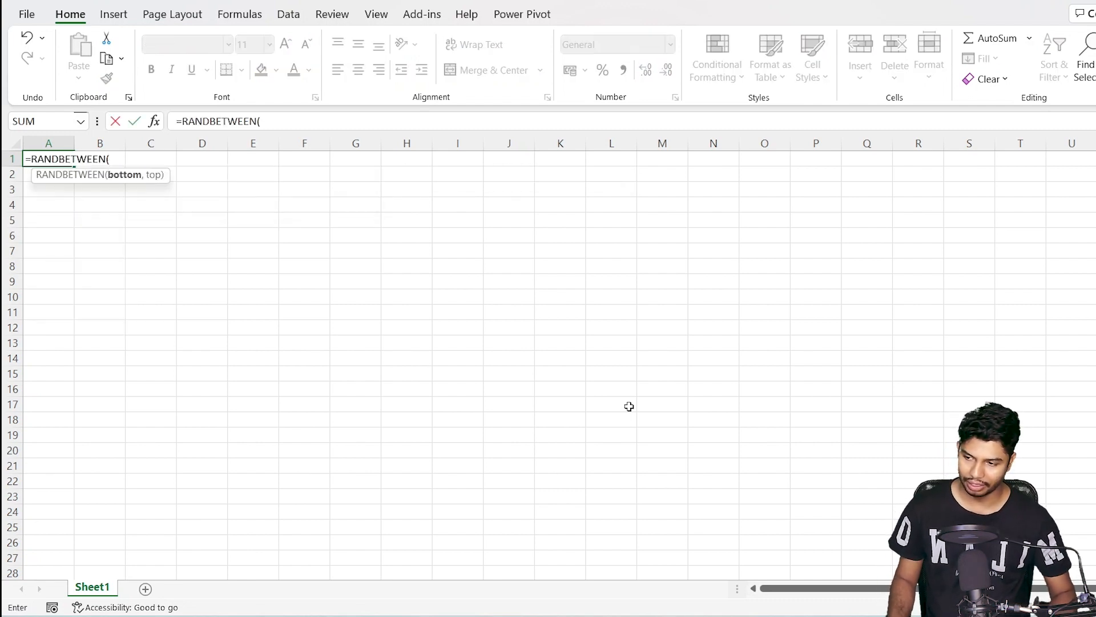
{"action": "type", "text": "1"}
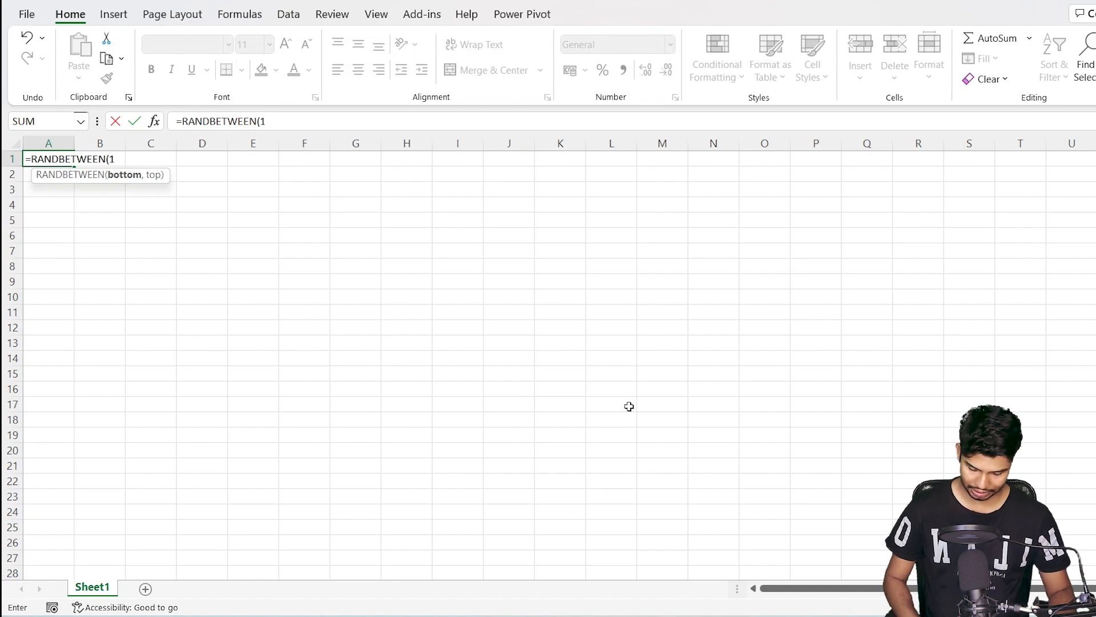
{"action": "type", "text": ",20000"}
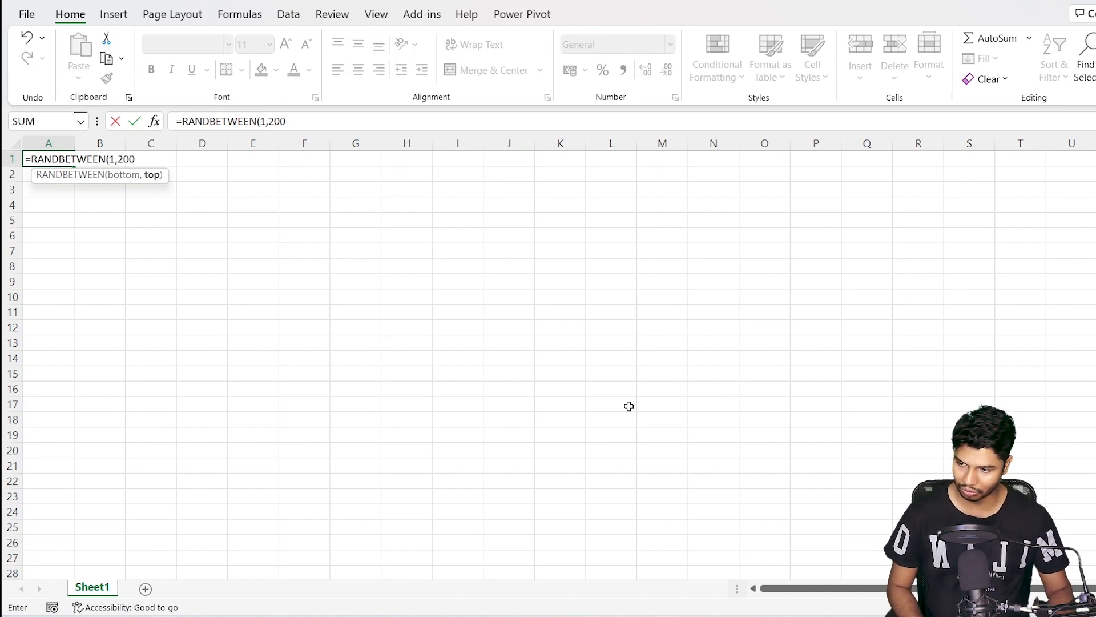
{"action": "key", "text": "Return"}
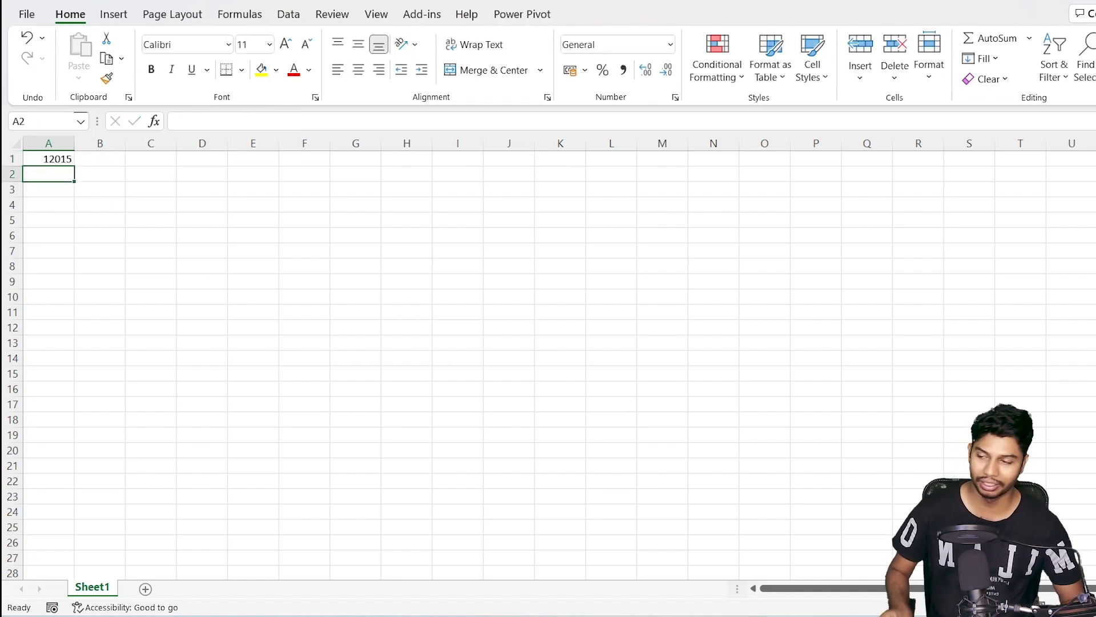
{"action": "key", "text": "Up"}
Fill the A1 RANDBETWEEN formula across all of row 1 and down the extended selection
{"action": "key", "text": "shift+space"}
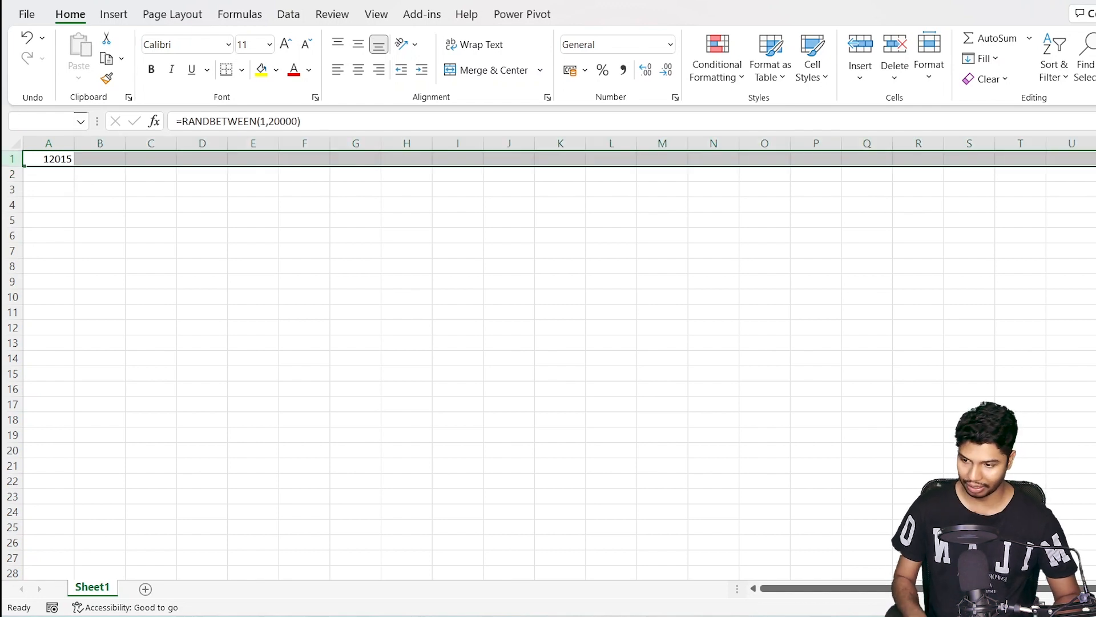
{"action": "key", "text": "ctrl+r"}
{"action": "key", "text": "shift+Down"}
{"action": "key", "text": "shift+Down"}
{"action": "key", "text": "shift+Down"}
{"action": "key", "text": "shift+Down"}
{"action": "key", "text": "shift+Down"}
{"action": "key", "text": "shift+Down"}
{"action": "key", "text": "shift+Down"}
{"action": "key", "text": "shift+Down"}
{"action": "key", "text": "shift+Down"}
{"action": "key", "text": "shift+Down"}
{"action": "key", "text": "shift+Down"}
{"action": "key", "text": "shift+Down"}
{"action": "key", "text": "shift+Down"}
{"action": "key", "text": "shift+Down"}
{"action": "key", "text": "shift+Down"}
{"action": "key", "text": "shift+Down"}
{"action": "key", "text": "shift+Down"}
{"action": "key", "text": "shift+Down"}
{"action": "key", "text": "shift+Down"}
{"action": "key", "text": "shift+Down"}
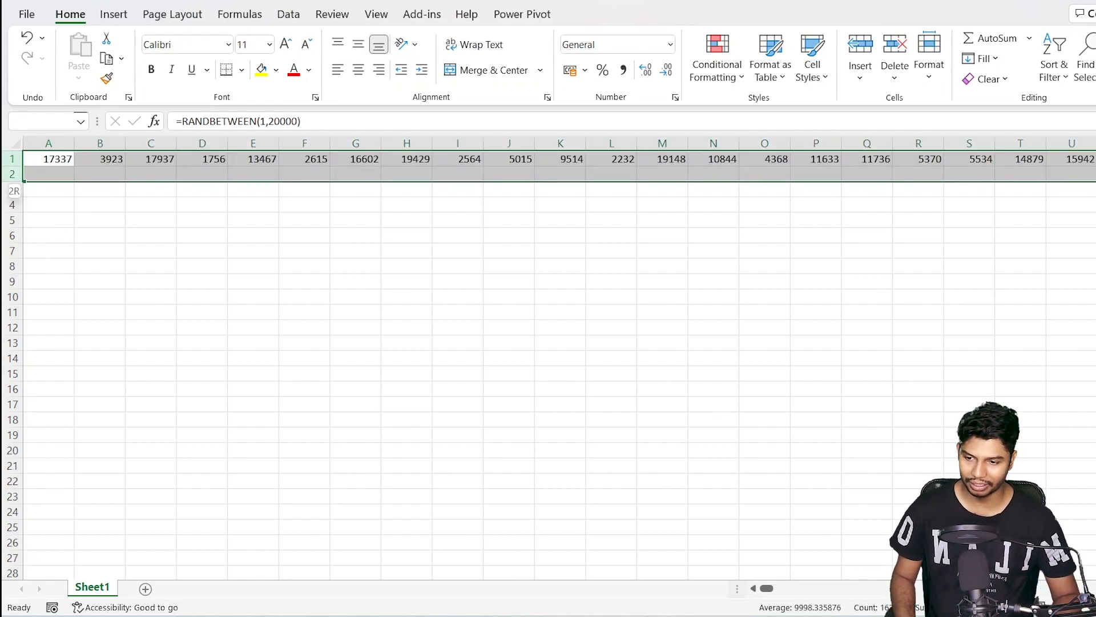
{"action": "key", "text": "shift+Down"}
{"action": "key", "text": "shift+Down"}
{"action": "key", "text": "shift+Down"}
{"action": "key", "text": "shift+Down"}
{"action": "key", "text": "shift+Down"}
{"action": "key", "text": "shift+Down"}
{"action": "key", "text": "shift+Down"}
{"action": "key", "text": "shift+Down"}
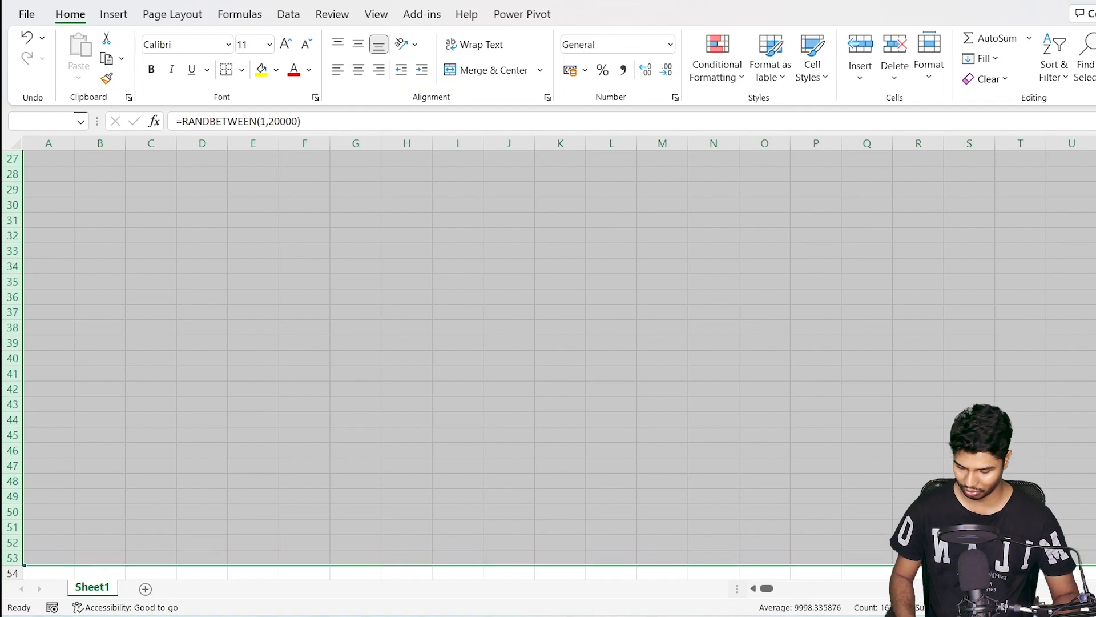
{"action": "key", "text": "ctrl+d"}
{"action": "key", "text": "shift+Down"}
{"action": "key", "text": "shift+Down"}
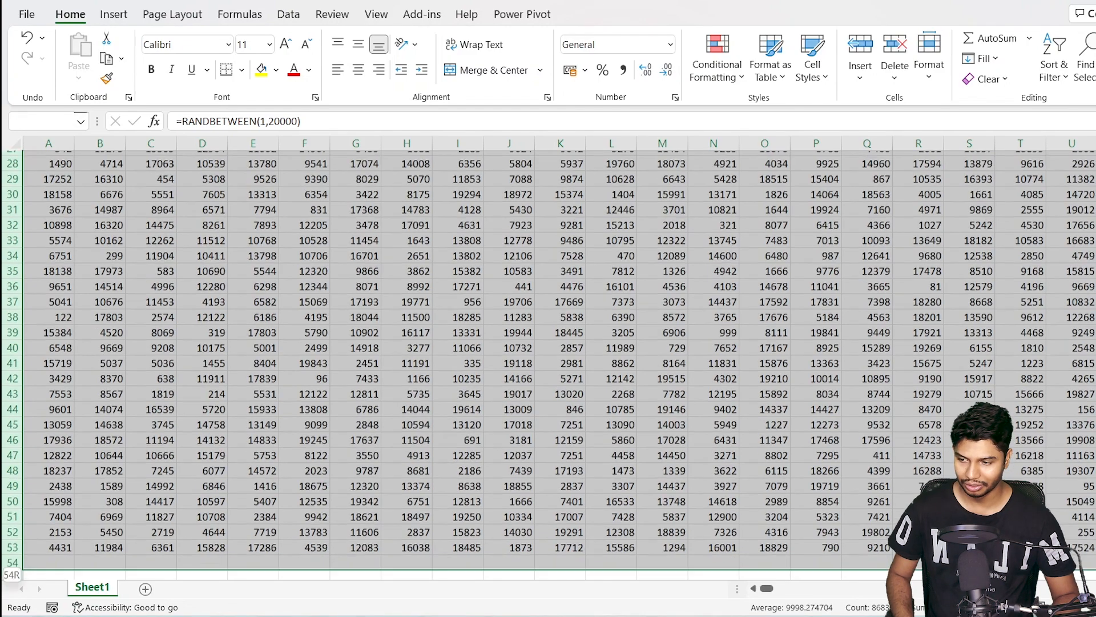
{"action": "key", "text": "shift+Down"}
{"action": "key", "text": "shift+Down"}
{"action": "key", "text": "shift+Down"}
{"action": "key", "text": "shift+Down"}
{"action": "key", "text": "shift+Down"}
{"action": "key", "text": "shift+Down"}
{"action": "key", "text": "shift+Down"}
{"action": "key", "text": "shift+Down"}
{"action": "key", "text": "shift+Down"}
{"action": "key", "text": "shift+Down"}
{"action": "key", "text": "shift+Down"}
{"action": "key", "text": "shift+Down"}
{"action": "key", "text": "shift+Down"}
{"action": "key", "text": "shift+Down"}
{"action": "key", "text": "shift+Down"}
{"action": "key", "text": "shift+Down"}
{"action": "key", "text": "shift+Down"}
{"action": "key", "text": "shift+Down"}
{"action": "key", "text": "shift+Down"}
{"action": "key", "text": "shift+Down"}
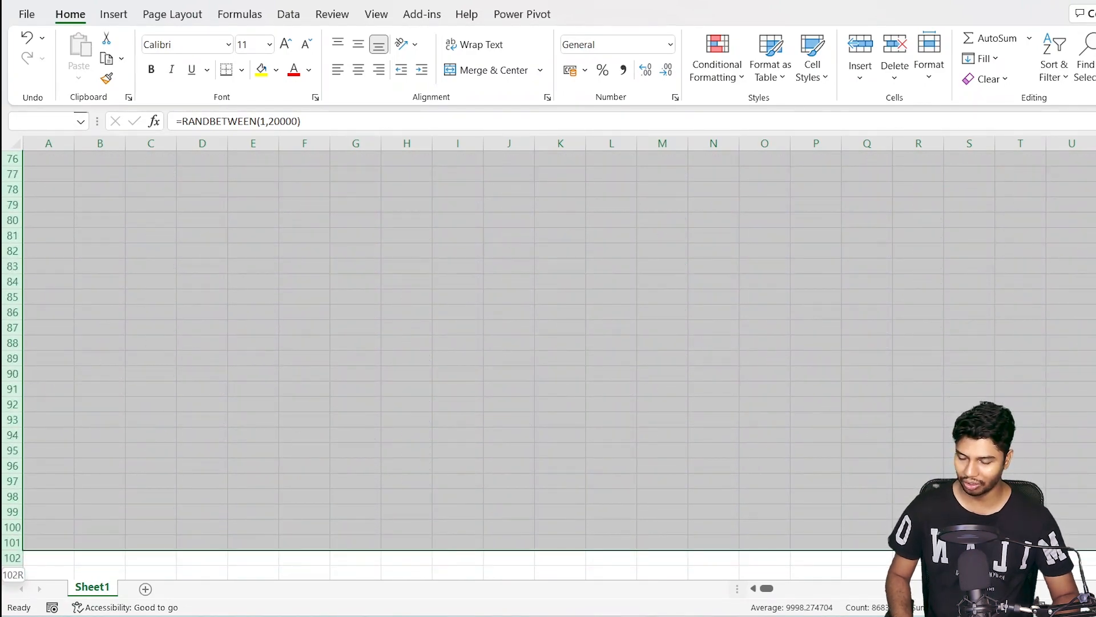
{"action": "key", "text": "shift+Down"}
{"action": "key", "text": "shift+Down"}
{"action": "key", "text": "shift+Down"}
{"action": "key", "text": "shift+Down"}
{"action": "key", "text": "shift+Down"}
{"action": "key", "text": "shift+Down"}
{"action": "key", "text": "shift+Down"}
{"action": "key", "text": "shift+Down"}
{"action": "key", "text": "shift+Down"}
{"action": "key", "text": "shift+Down"}
{"action": "key", "text": "shift+Down"}
{"action": "key", "text": "shift+Down"}
{"action": "key", "text": "shift+Down"}
{"action": "key", "text": "shift+Down"}
{"action": "key", "text": "shift+Down"}
{"action": "key", "text": "shift+Down"}
{"action": "key", "text": "shift+Down"}
{"action": "key", "text": "shift+Down"}
{"action": "key", "text": "shift+Down"}
{"action": "key", "text": "shift+Down"}
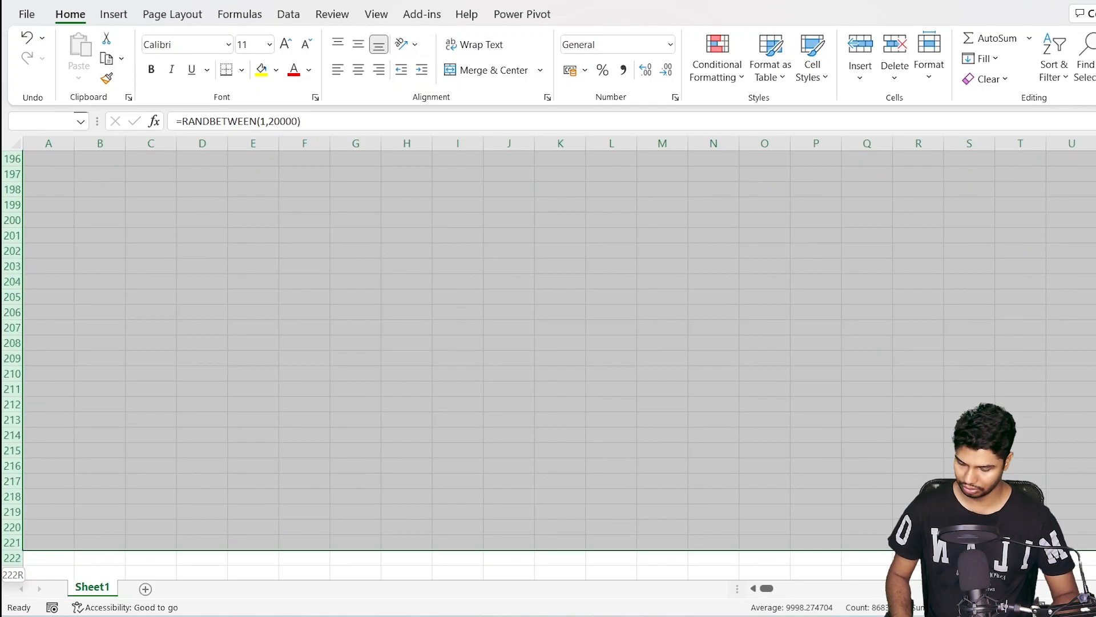
{"action": "key", "text": "ctrl+d"}
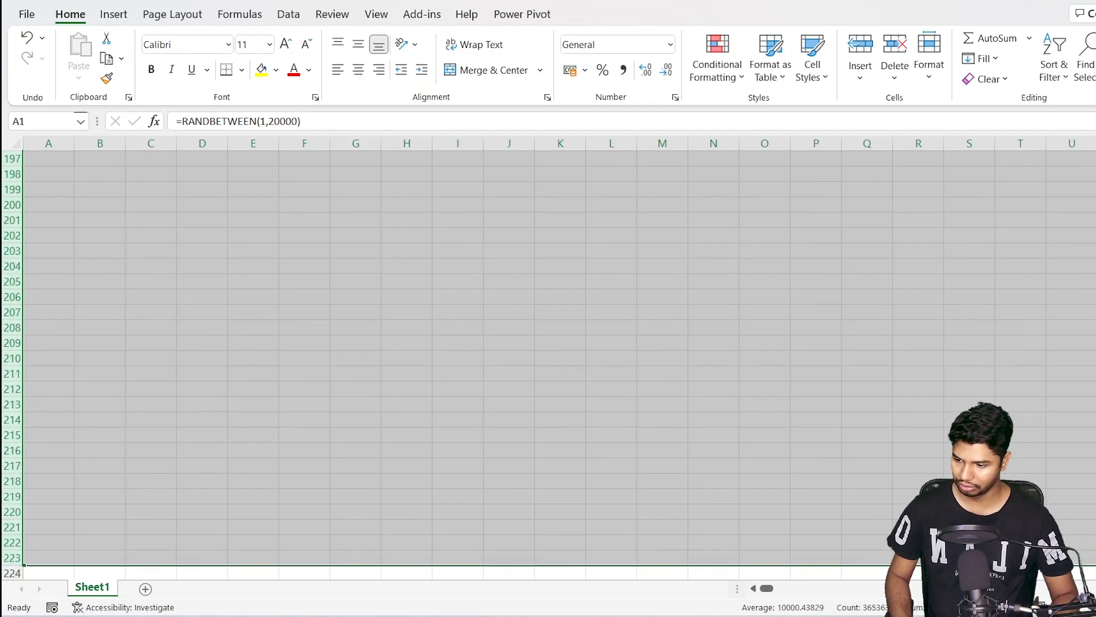
Jump between the top and the last filled row to check how far the data reaches
{"action": "key", "text": "ctrl+Up"}
{"action": "key", "text": "ctrl+Down"}
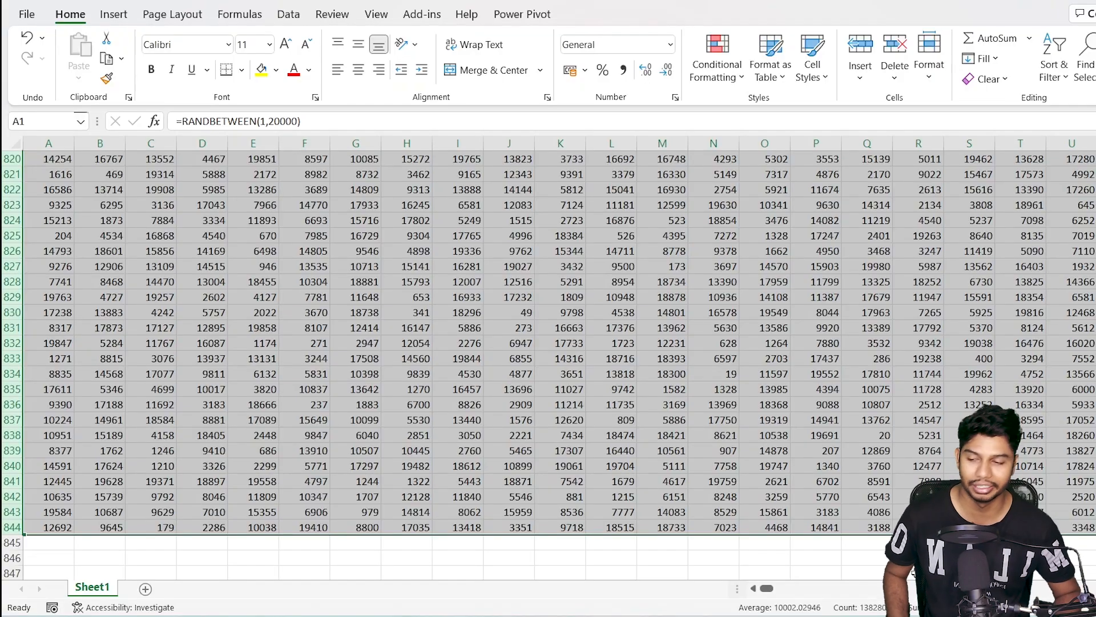
{"action": "key", "text": "Down"}
{"action": "key", "text": "ctrl+Down"}
{"action": "key", "text": "Down"}
{"action": "key", "text": "Down"}
{"action": "key", "text": "Down"}
{"action": "key", "text": "Down"}
{"action": "key", "text": "Down"}
{"action": "key", "text": "Down"}
{"action": "key", "text": "Down"}
{"action": "key", "text": "Down"}
{"action": "key", "text": "Down"}
{"action": "key", "text": "Down"}
{"action": "key", "text": "Down"}
{"action": "key", "text": "Down"}
{"action": "key", "text": "Down"}
{"action": "key", "text": "Down"}
{"action": "key", "text": "Down"}
{"action": "key", "text": "Down"}
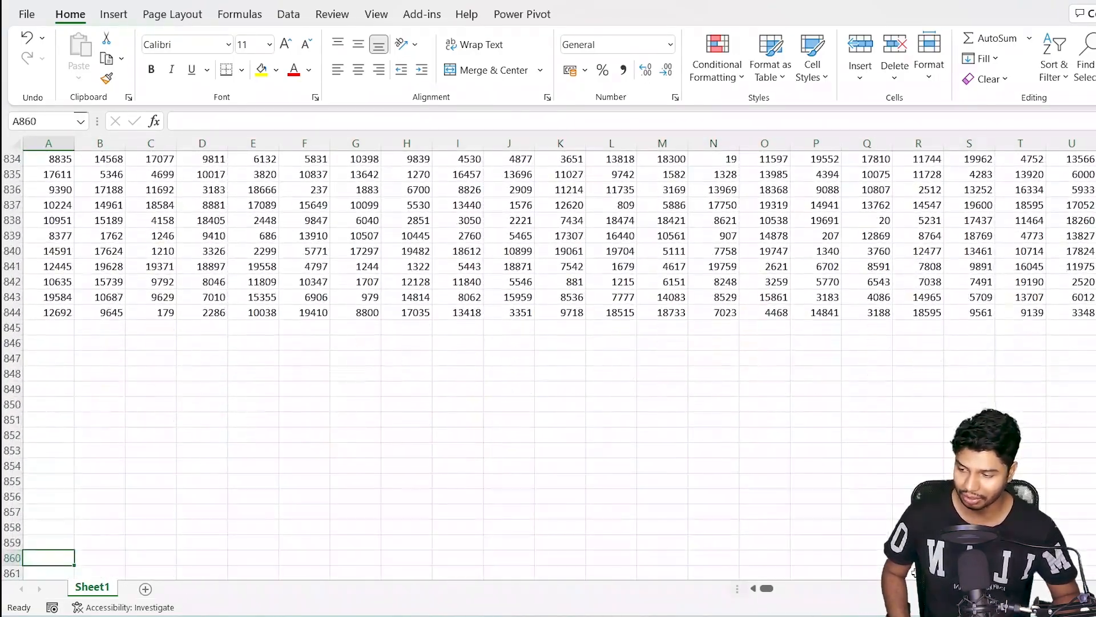
{"action": "key", "text": "ctrl+Up"}
Enter a first name in I849 and a last name in I850 below the data
{"action": "left_click", "coordinate": [455, 392]}
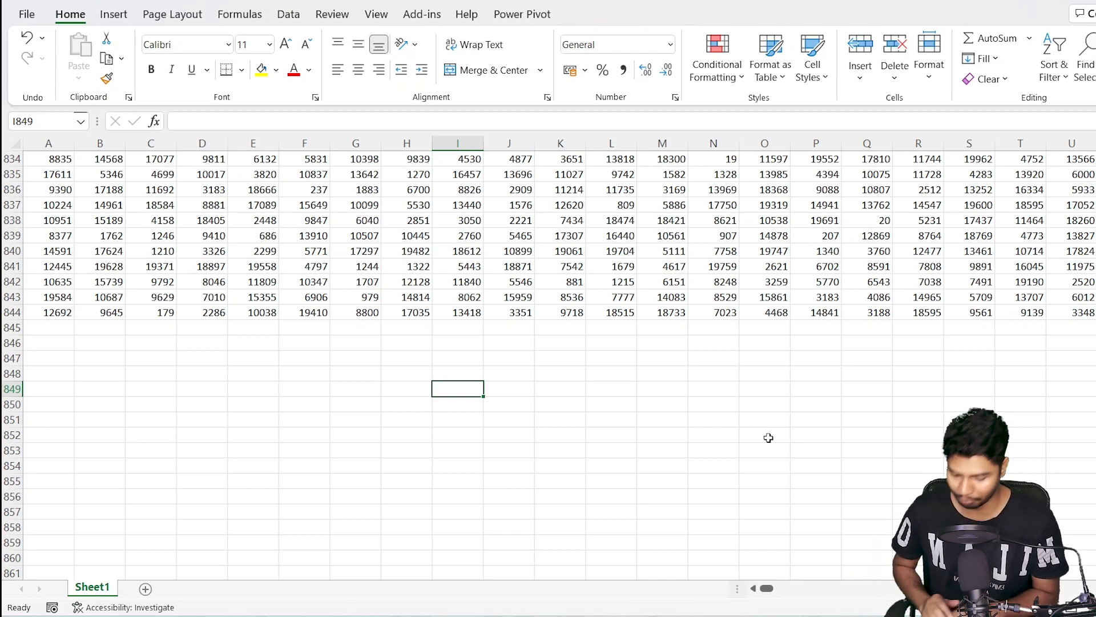
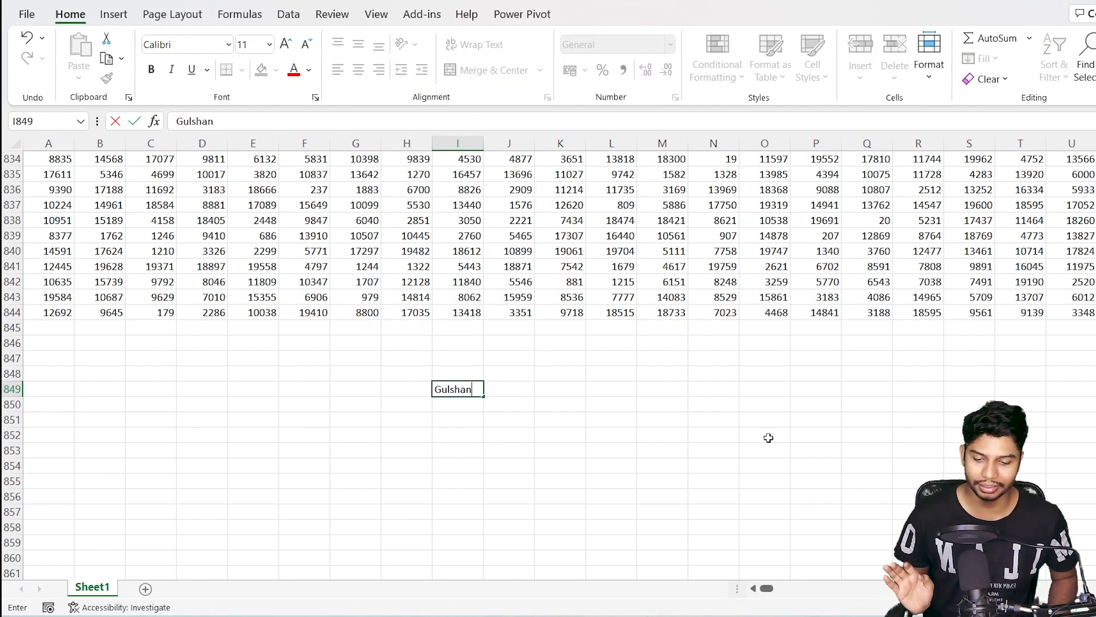
{"action": "key", "text": "Return"}
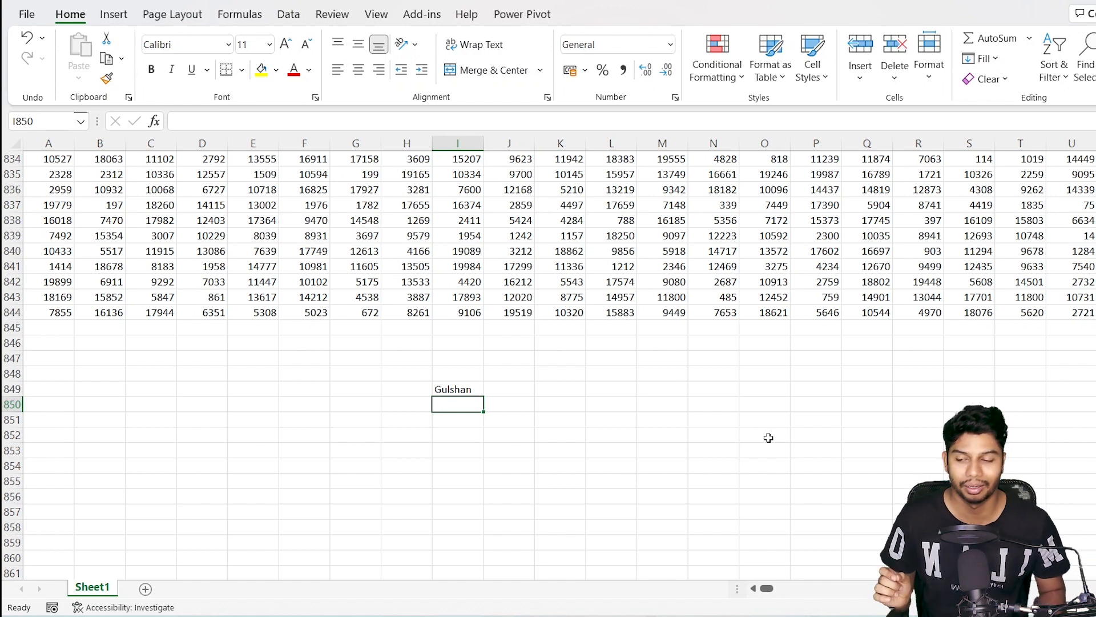
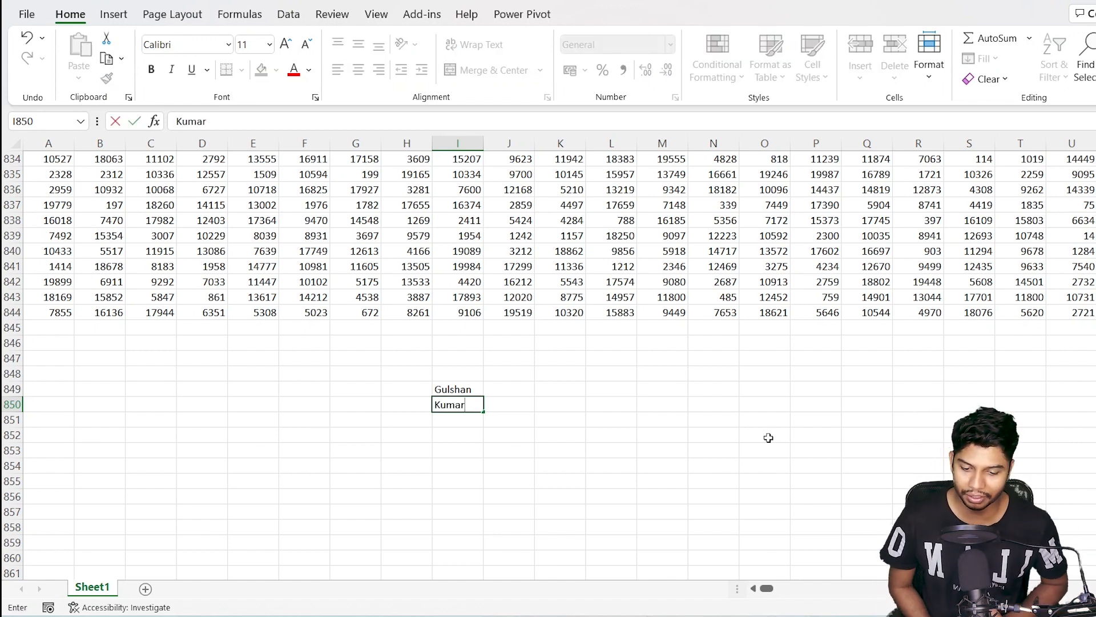
{"action": "key", "text": "Return"}
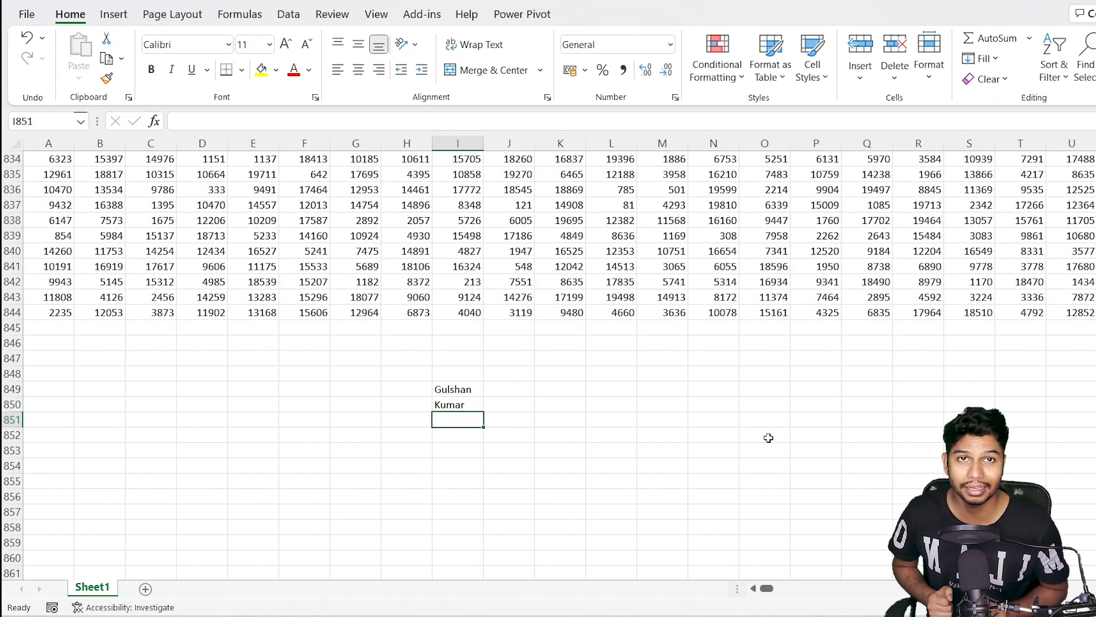
{"action": "key", "text": "Up"}
{"action": "key", "text": "Up"}
Delete the names in I849:I850 and copy the random-number block from A1 to row 844
{"action": "key", "text": "shift+Down"}
{"action": "key", "text": "Delete"}
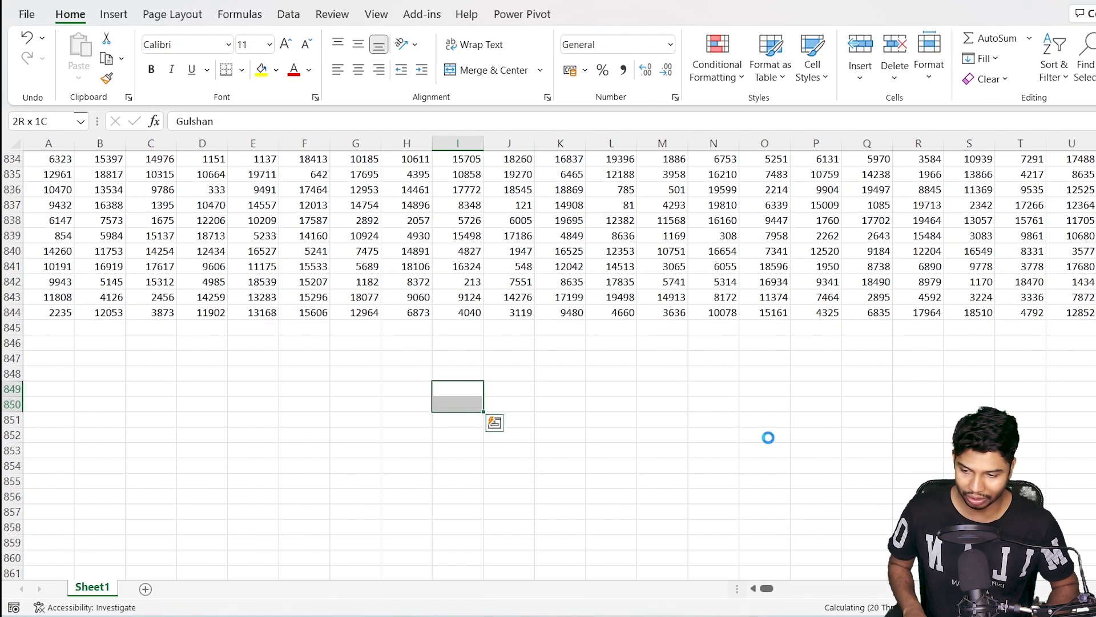
{"action": "key", "text": "ctrl+Up"}
{"action": "key", "text": "ctrl+Up"}
{"action": "key", "text": "ctrl+Home"}
{"action": "key", "text": "ctrl+shift+Right"}
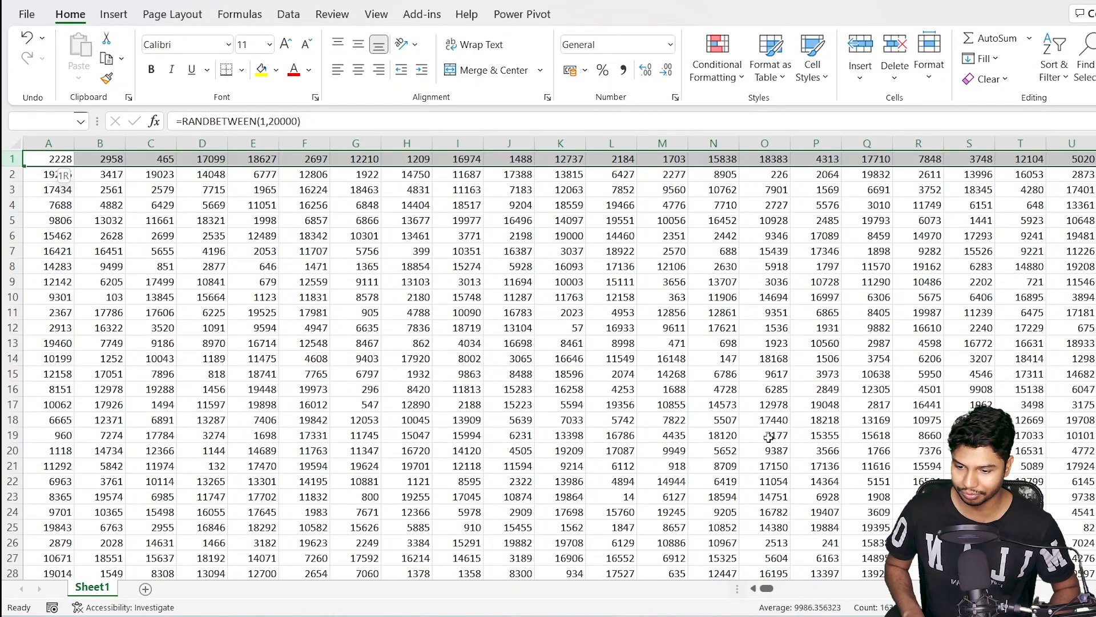
{"action": "key", "text": "ctrl+shift+Down"}
{"action": "key", "text": "ctrl+c"}
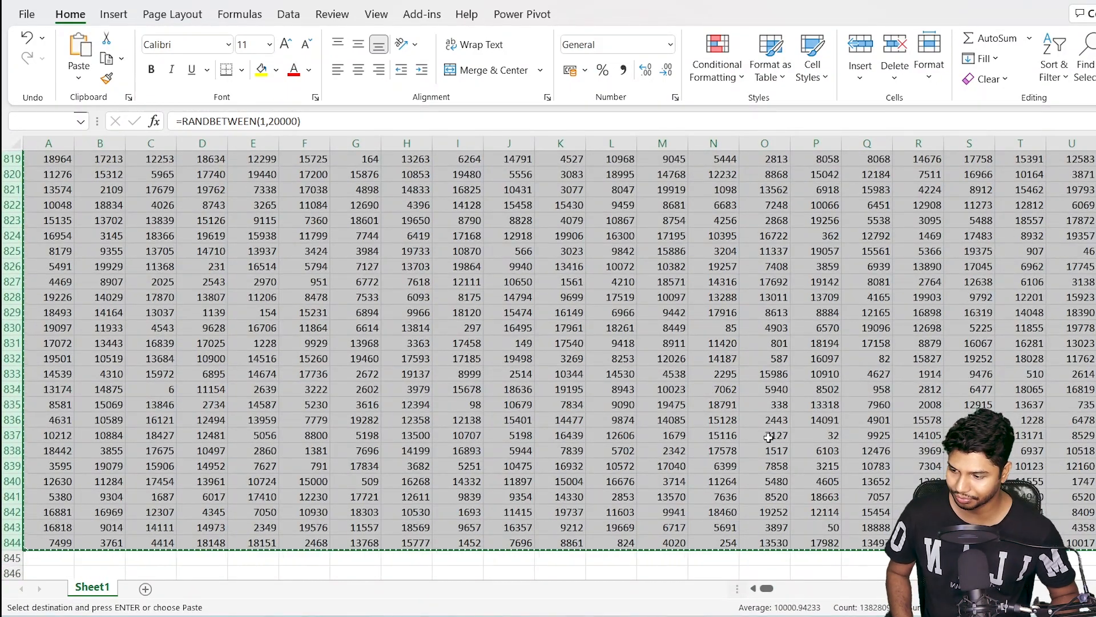
Paste the copied block starting at A845 so the data runs to row 1688
{"action": "key", "text": "ctrl+Down"}
{"action": "key", "text": "ctrl+Down"}
{"action": "key", "text": "ctrl+Up"}
{"action": "key", "text": "Down"}
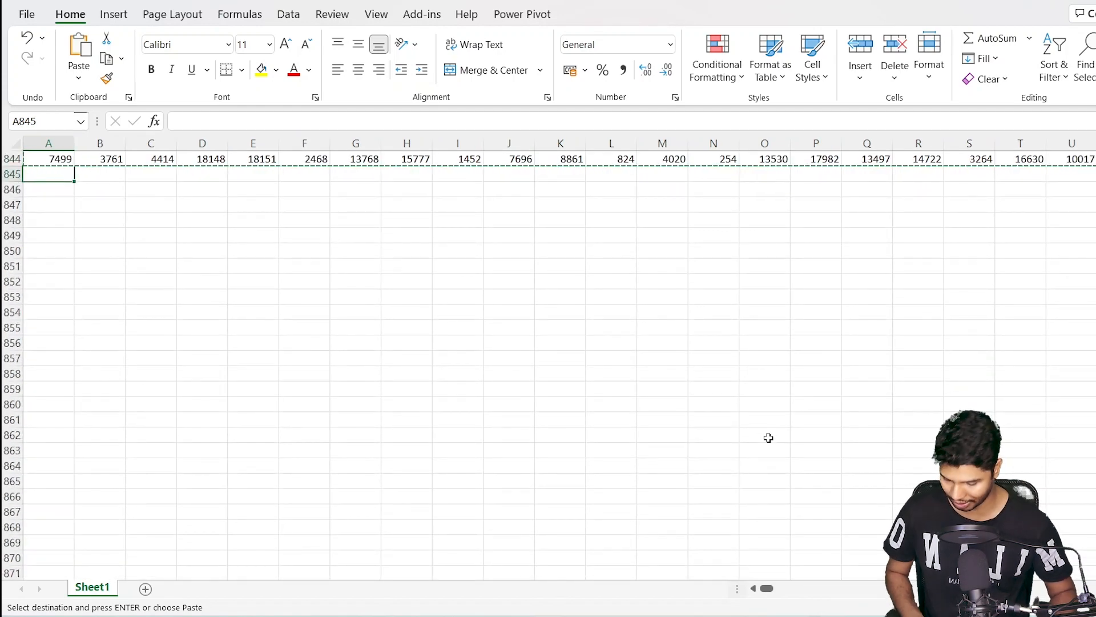
{"action": "key", "text": "ctrl+shift+Right"}
{"action": "key", "text": "ctrl+shift+Down"}
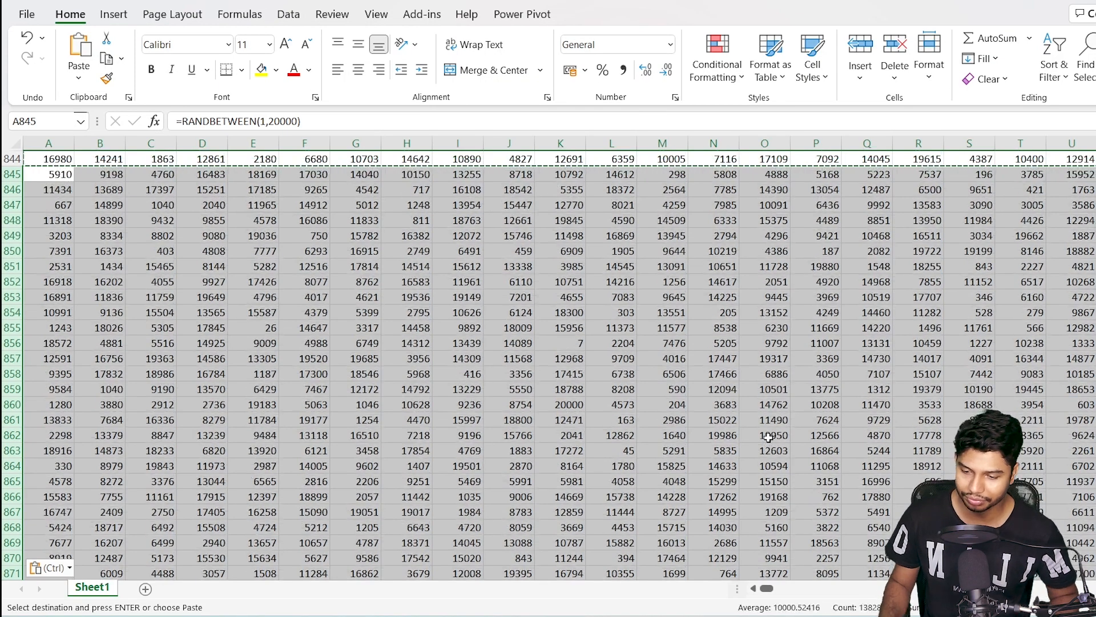
{"action": "key", "text": "Escape"}
{"action": "key", "text": "Up"}
{"action": "key", "text": "ctrl+Down"}
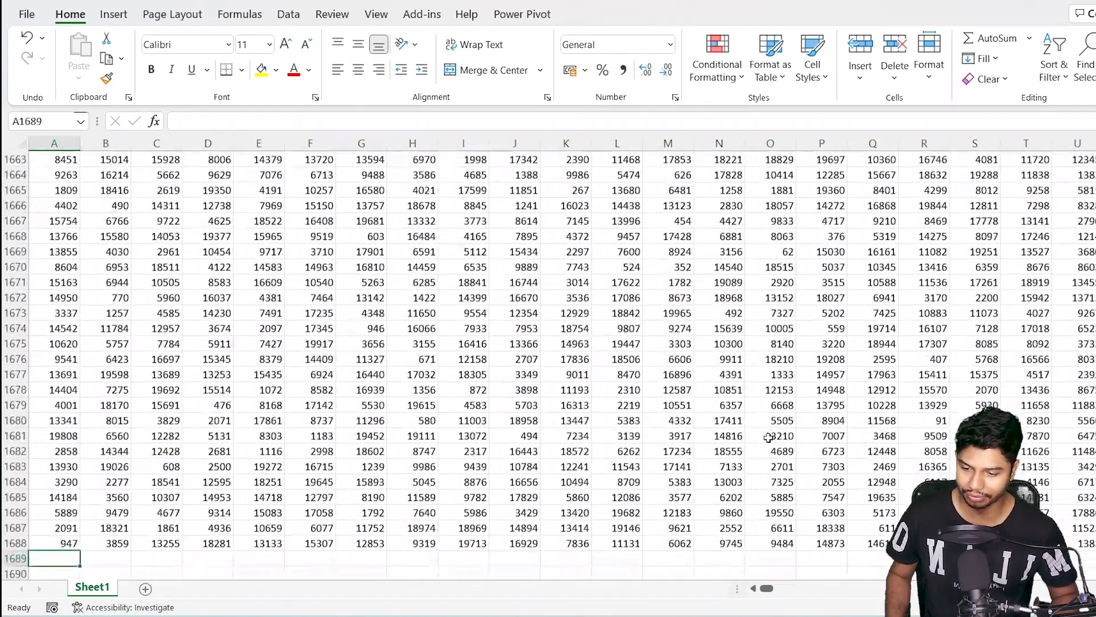
Enter a first name in H1691 and a surname in H1692 below the doubled data
{"action": "key", "text": "Right"}
{"action": "key", "text": "Right"}
{"action": "key", "text": "Right"}
{"action": "key", "text": "Right"}
{"action": "key", "text": "Right"}
{"action": "key", "text": "Right"}
{"action": "key", "text": "Down"}
{"action": "key", "text": "Down"}
{"action": "key", "text": "Down"}
{"action": "key", "text": "Right"}
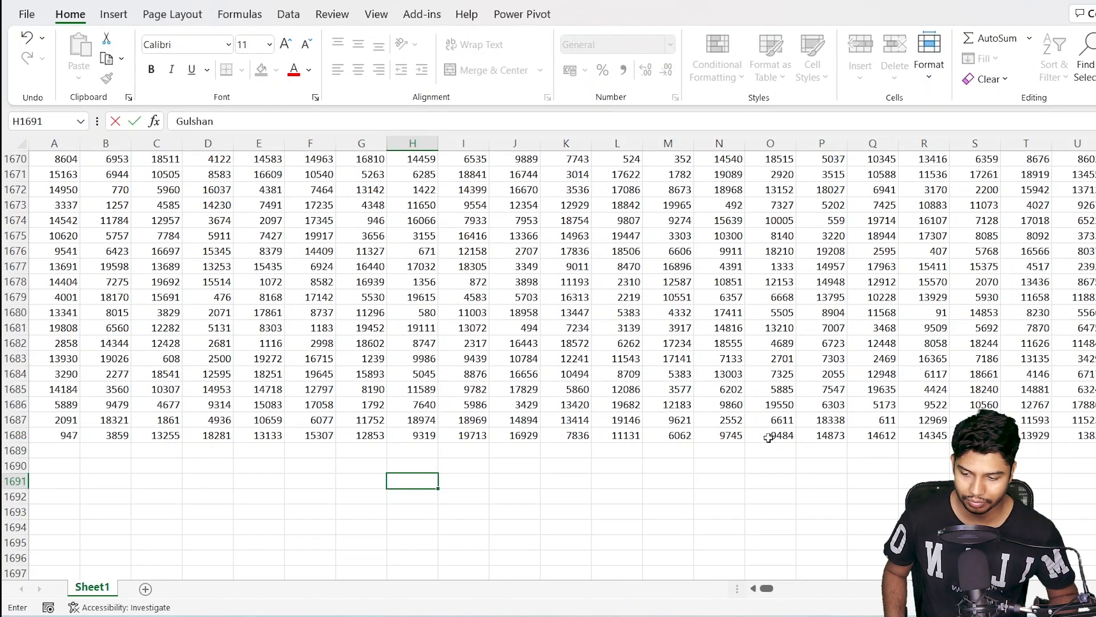
{"action": "key", "text": "Return"}
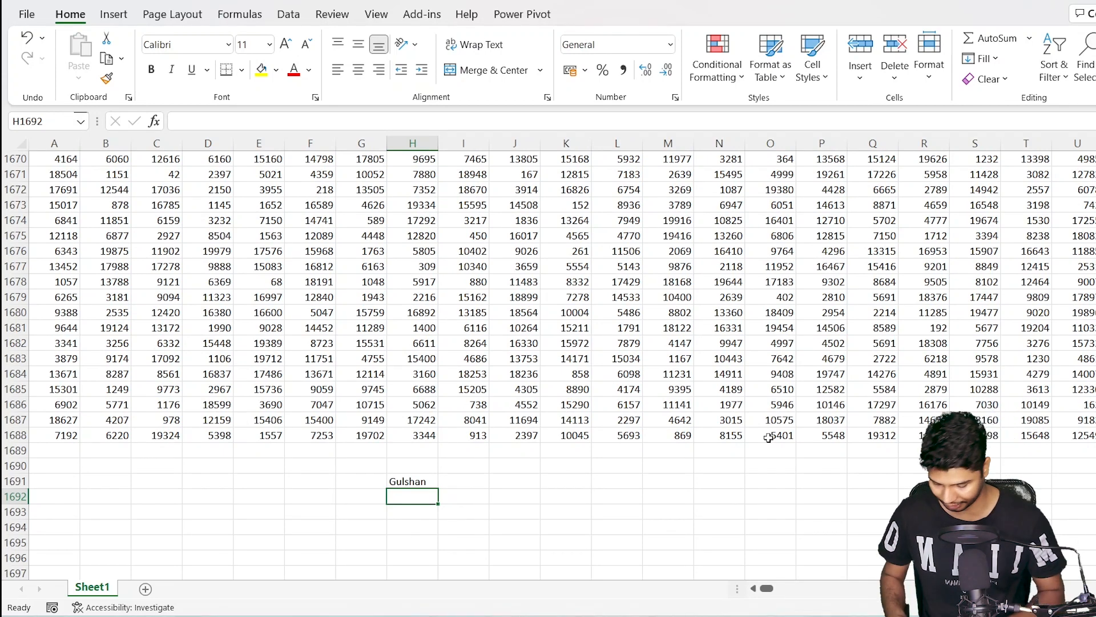
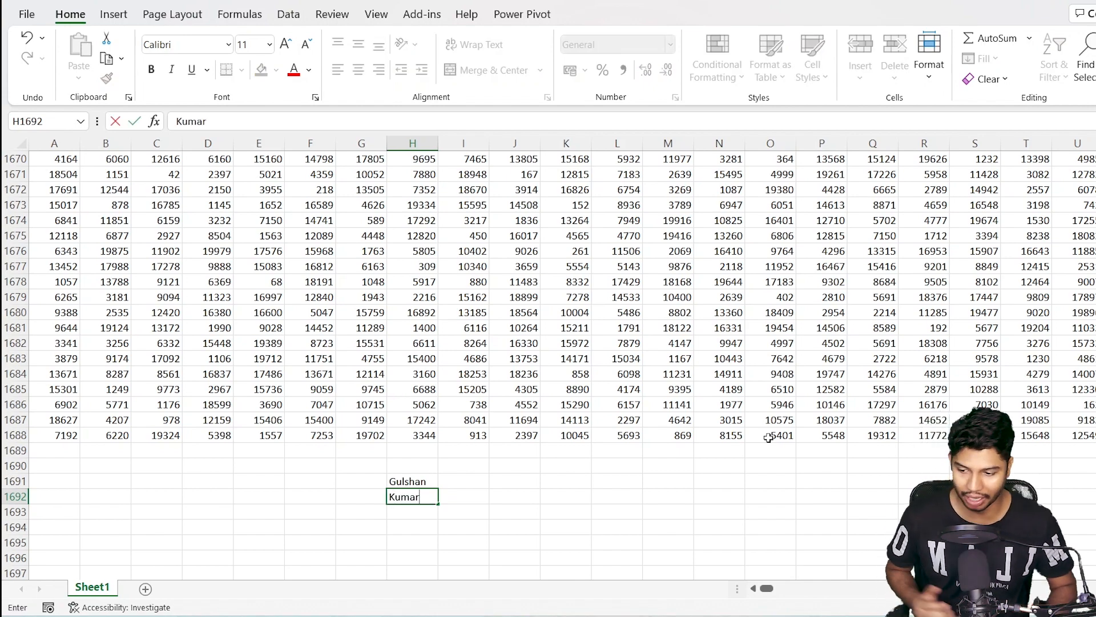
{"action": "key", "text": "Return"}
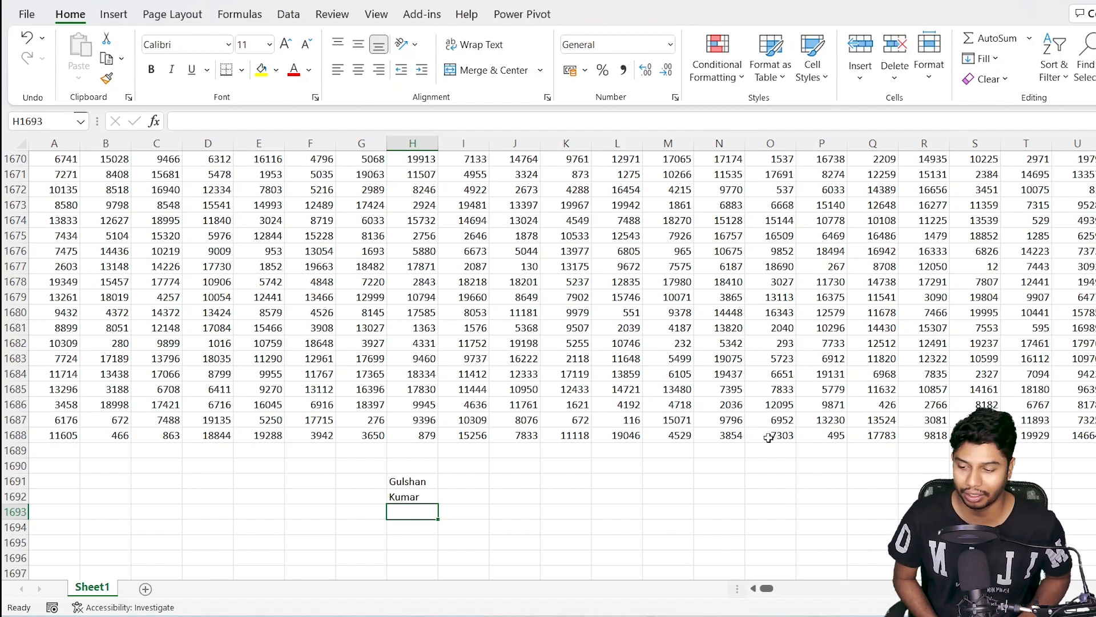
Enter 140 in H1693 and =H1693*12410 in I1693, giving 1737400
{"action": "scroll", "coordinate": [768, 437], "scroll_direction": "down", "scroll_amount": 4}
{"action": "type", "text": "140"}
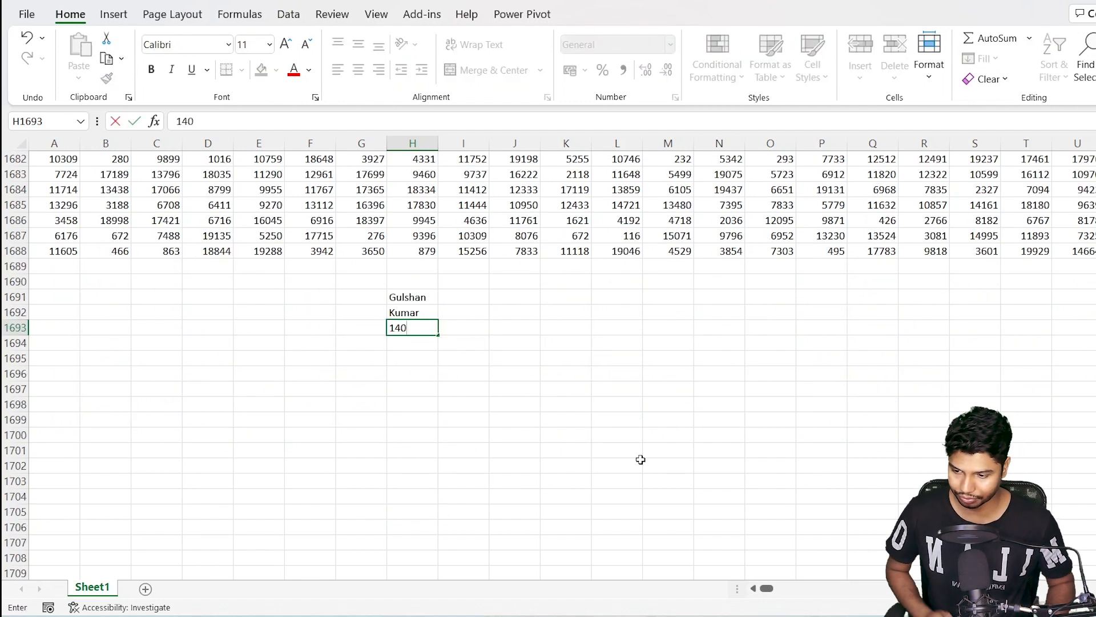
{"action": "key", "text": "Tab"}
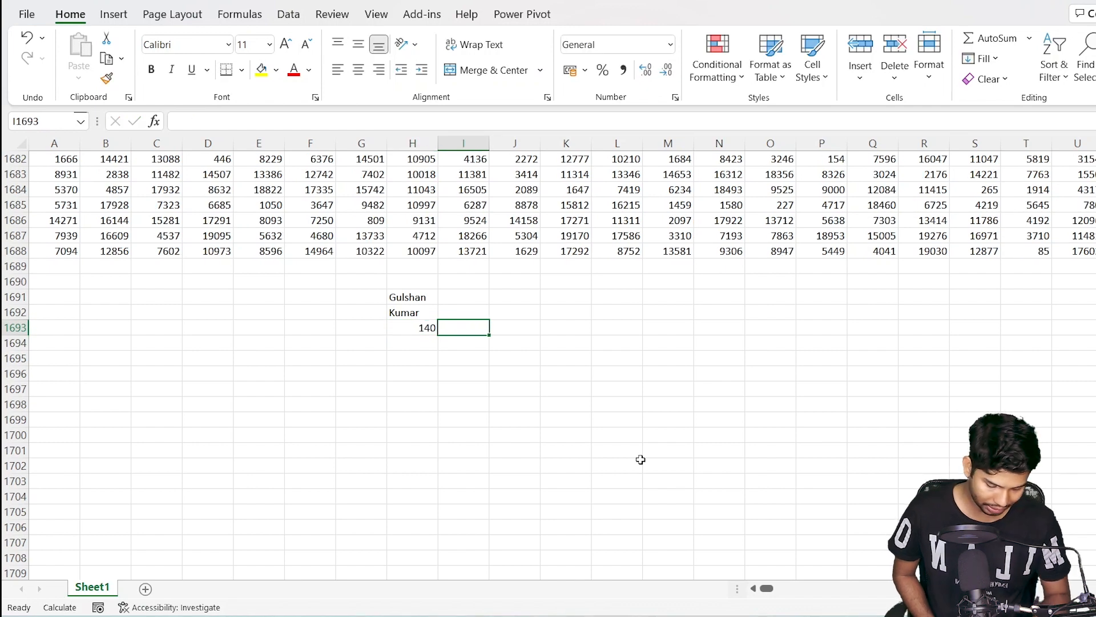
{"action": "type", "text": "="}
{"action": "key", "text": "Left"}
{"action": "type", "text": "*12410"}
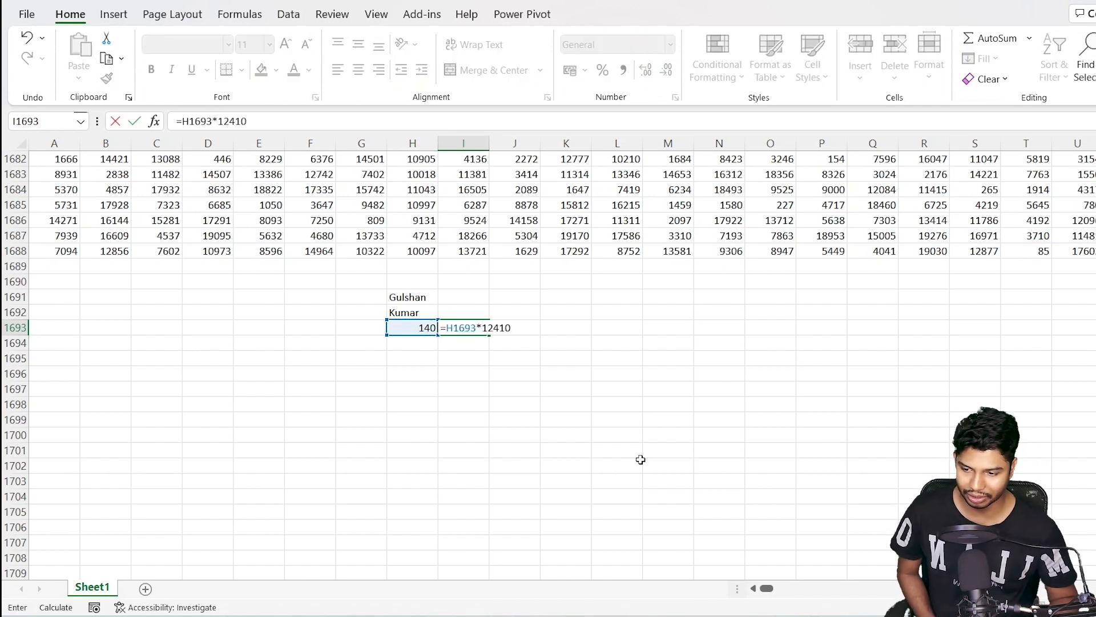
{"action": "key", "text": "Return"}
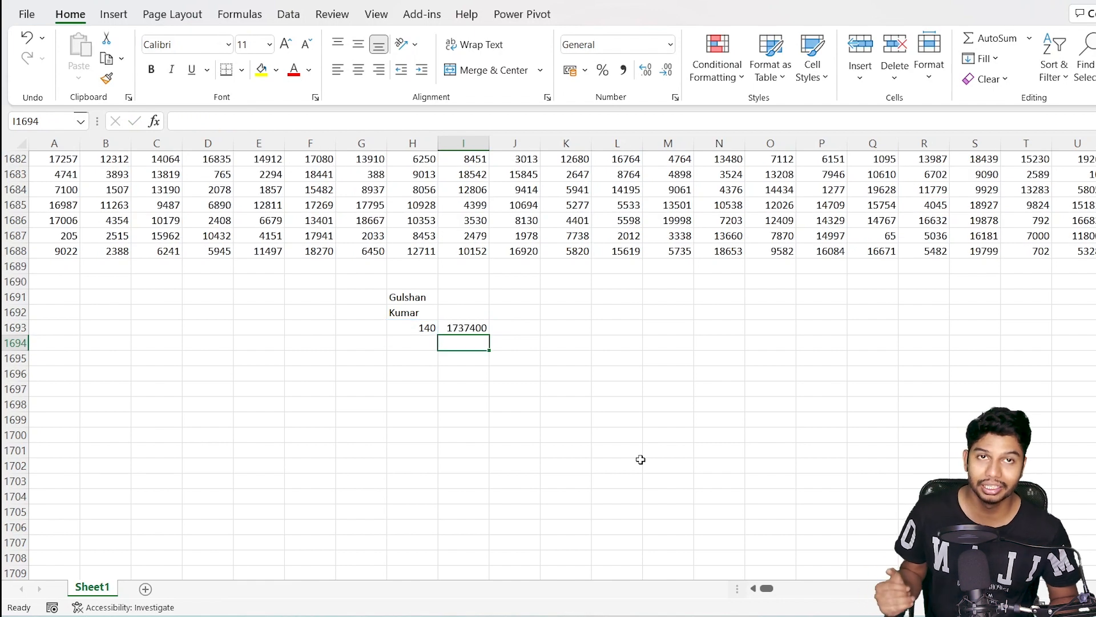
{"action": "key", "text": "Left"}
{"action": "key", "text": "Up"}
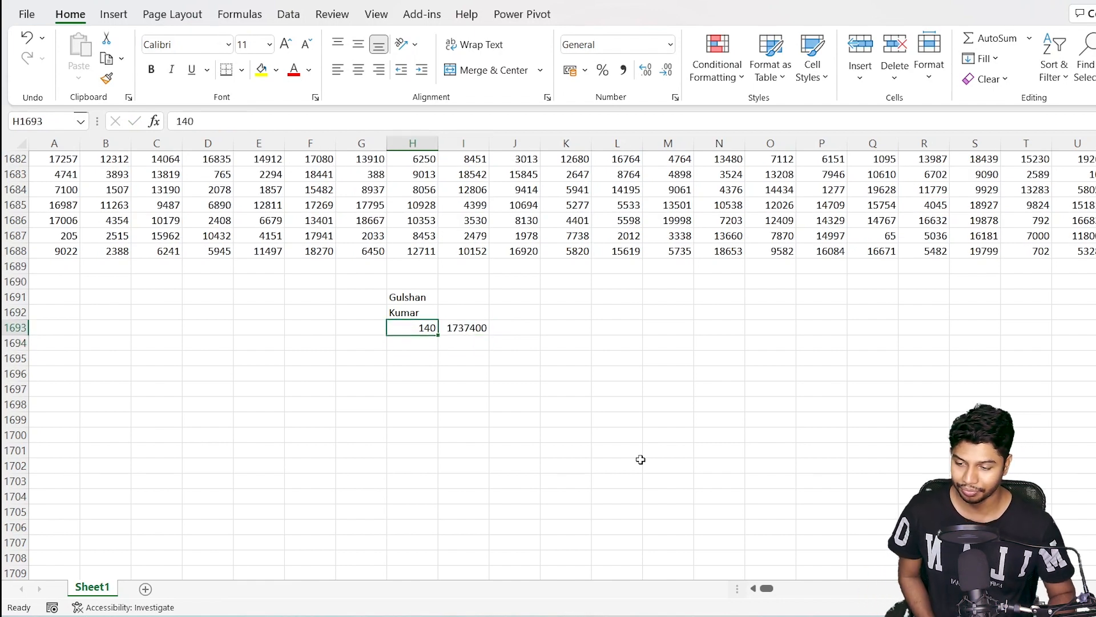
{"action": "key", "text": "Right"}
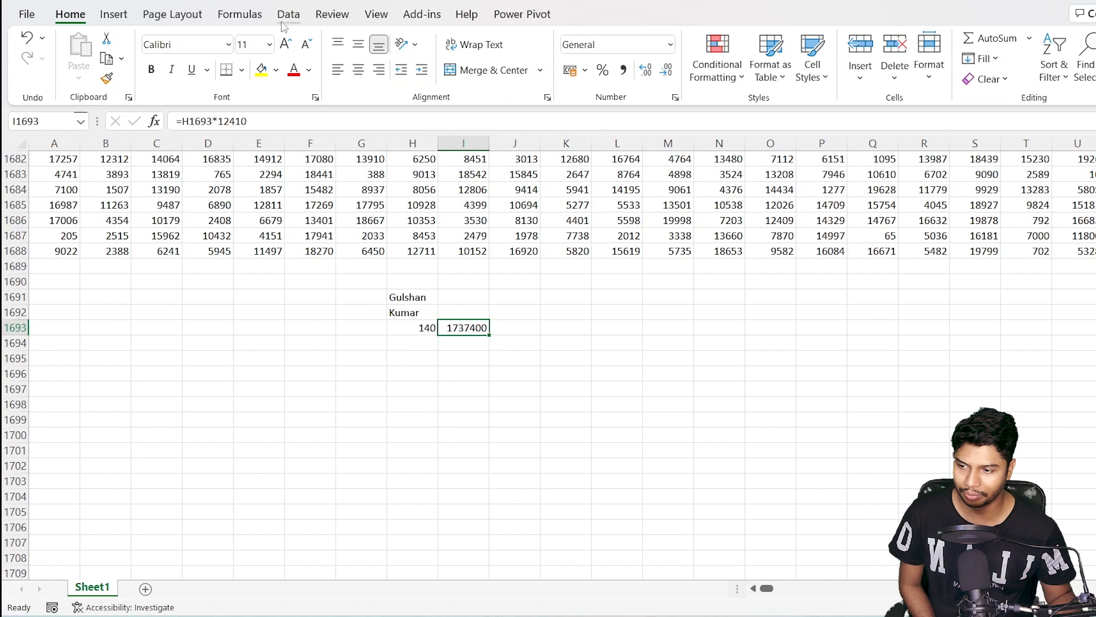
Review the calculation settings on the Formulas page of Excel Options, then cancel
{"action": "left_click", "coordinate": [27, 15]}
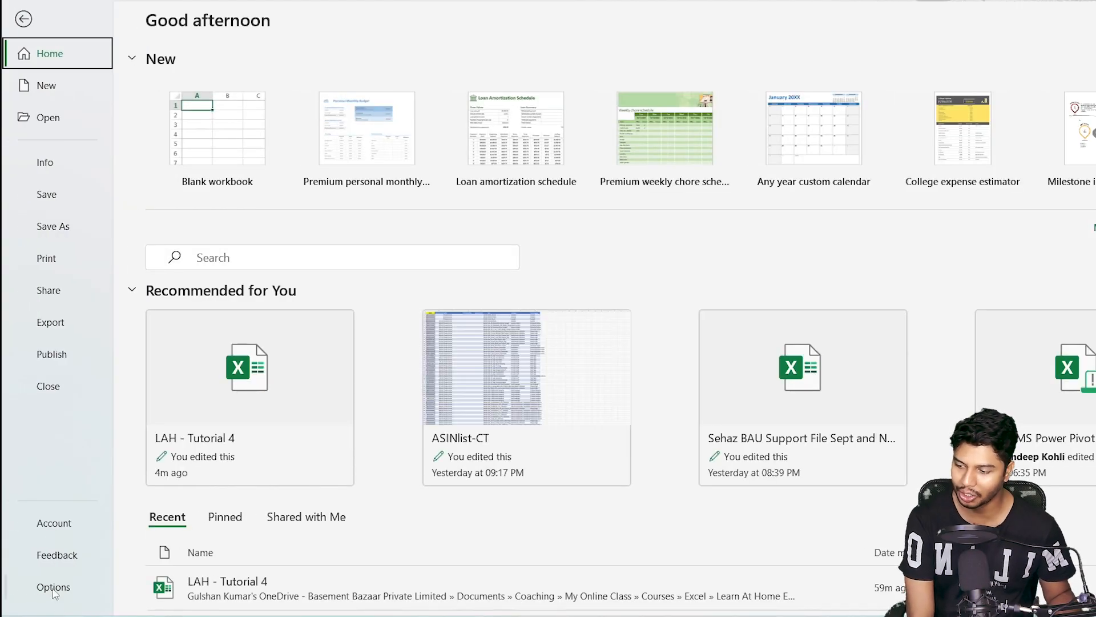
{"action": "left_click", "coordinate": [54, 589]}
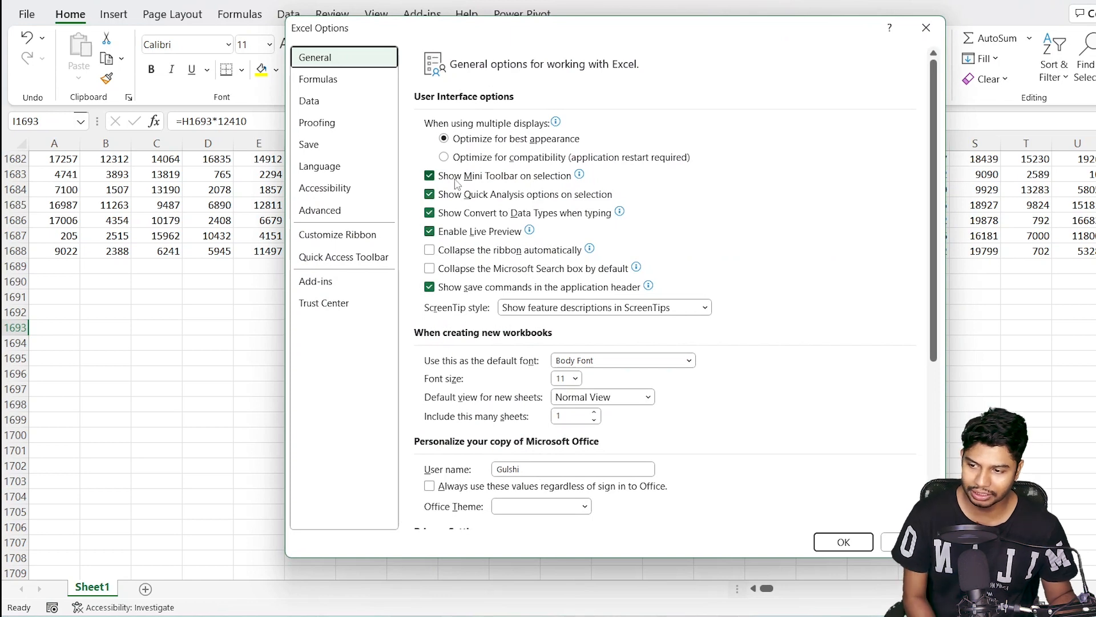
{"action": "left_click", "coordinate": [324, 81]}
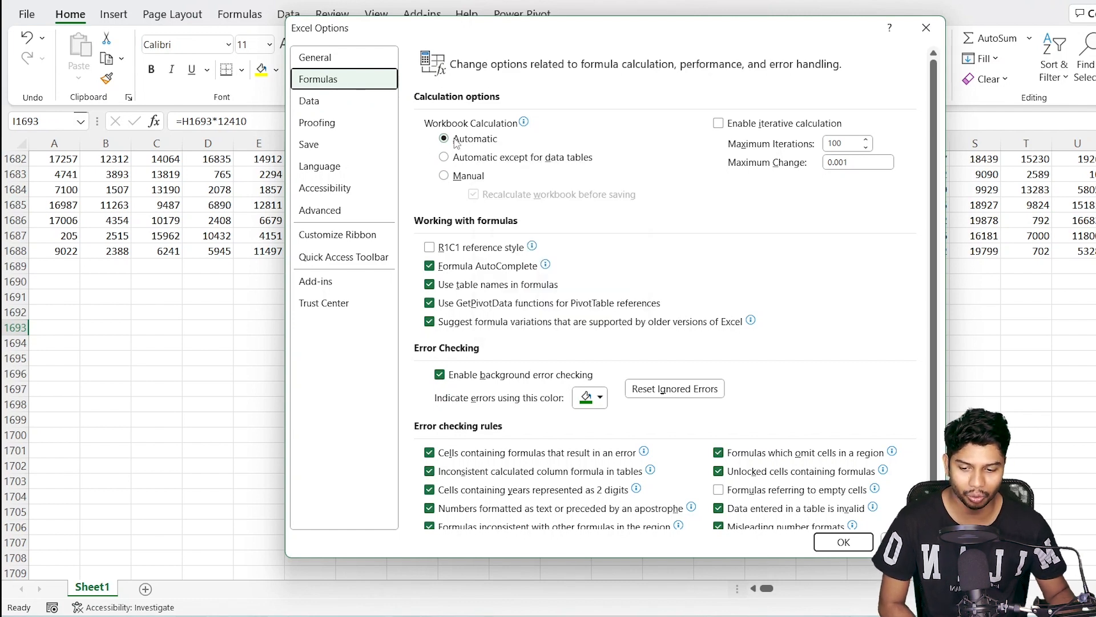
{"action": "left_click", "coordinate": [908, 542]}
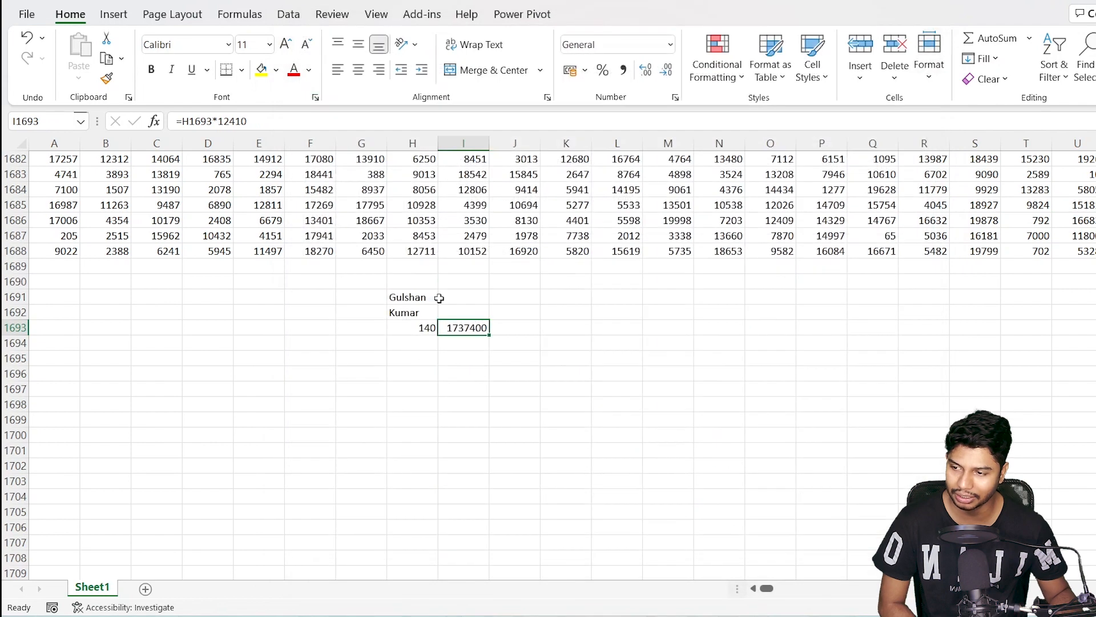
Set Calculation Options to Manual from the Formulas ribbon
{"action": "left_click", "coordinate": [239, 18]}
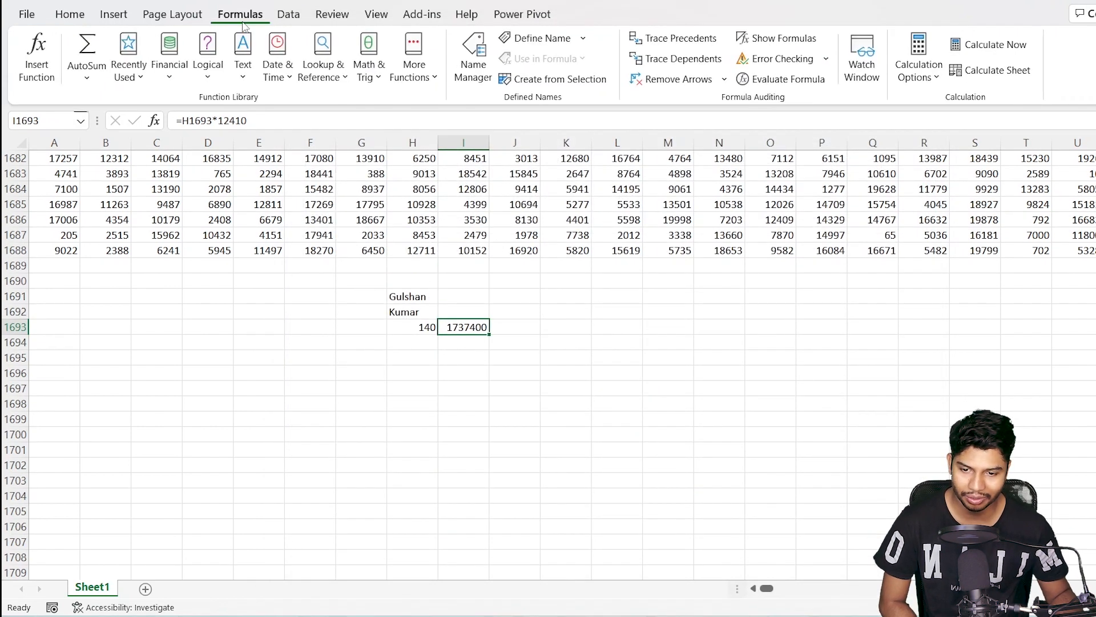
{"action": "left_click", "coordinate": [937, 80]}
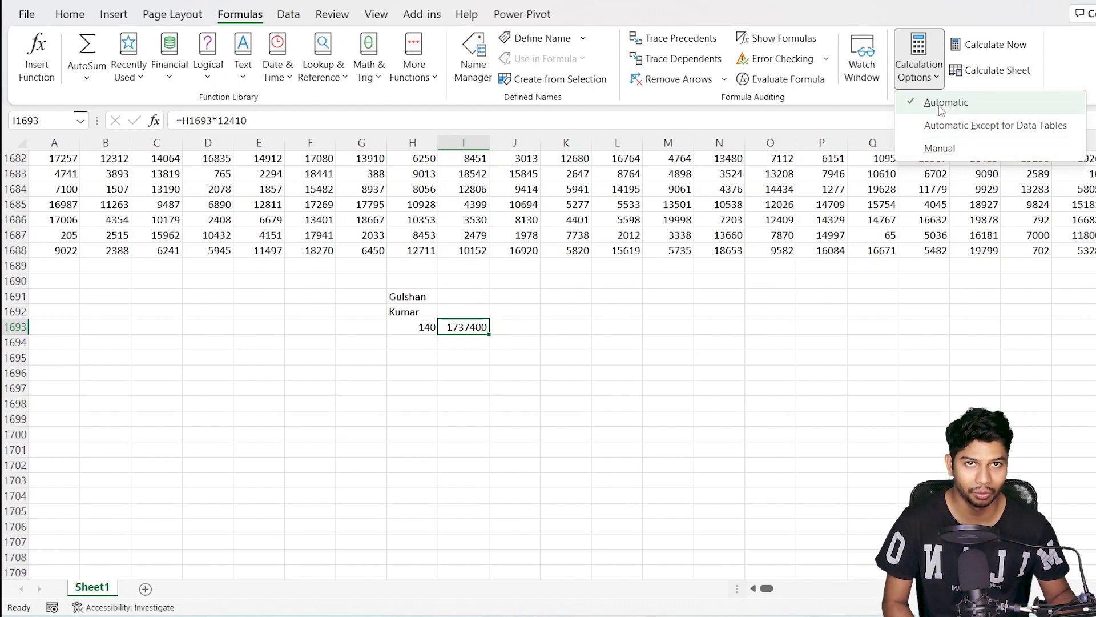
{"action": "left_click", "coordinate": [937, 149]}
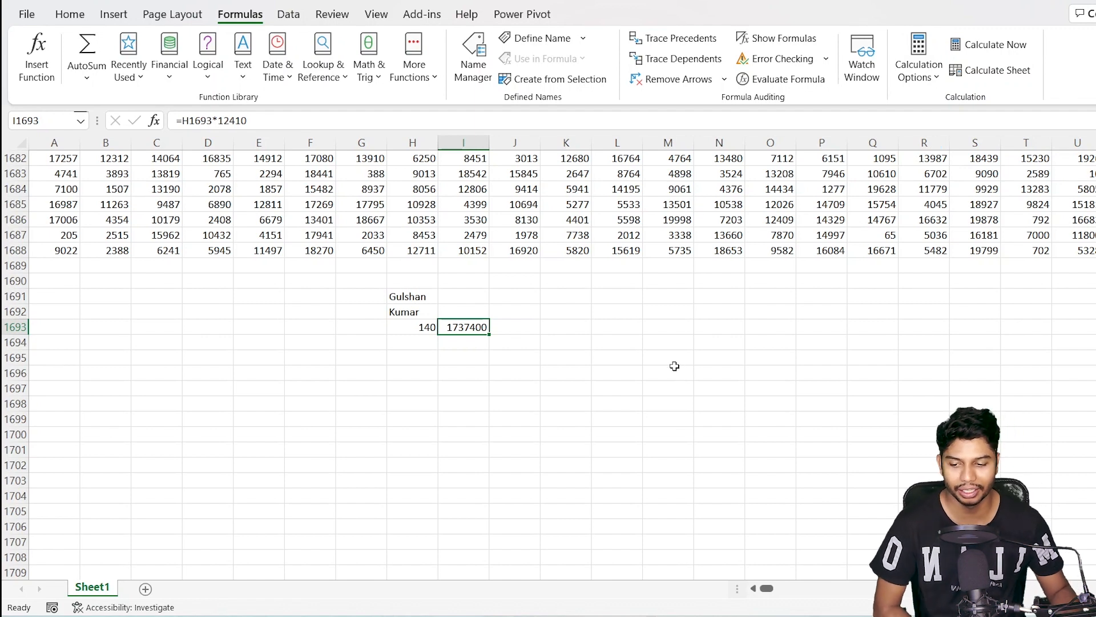
Enter 10 in K1693, 51 in L1693, and =K1693*L1693 in M1693 to get 510
{"action": "left_click", "coordinate": [546, 334]}
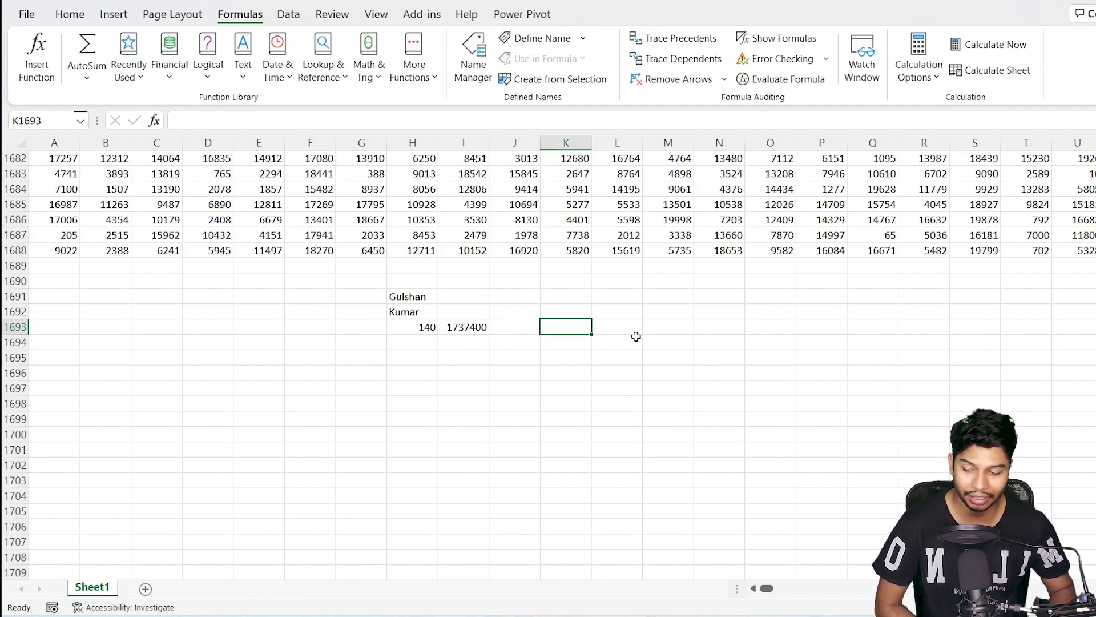
{"action": "type", "text": "10"}
{"action": "key", "text": "ctrl+Return"}
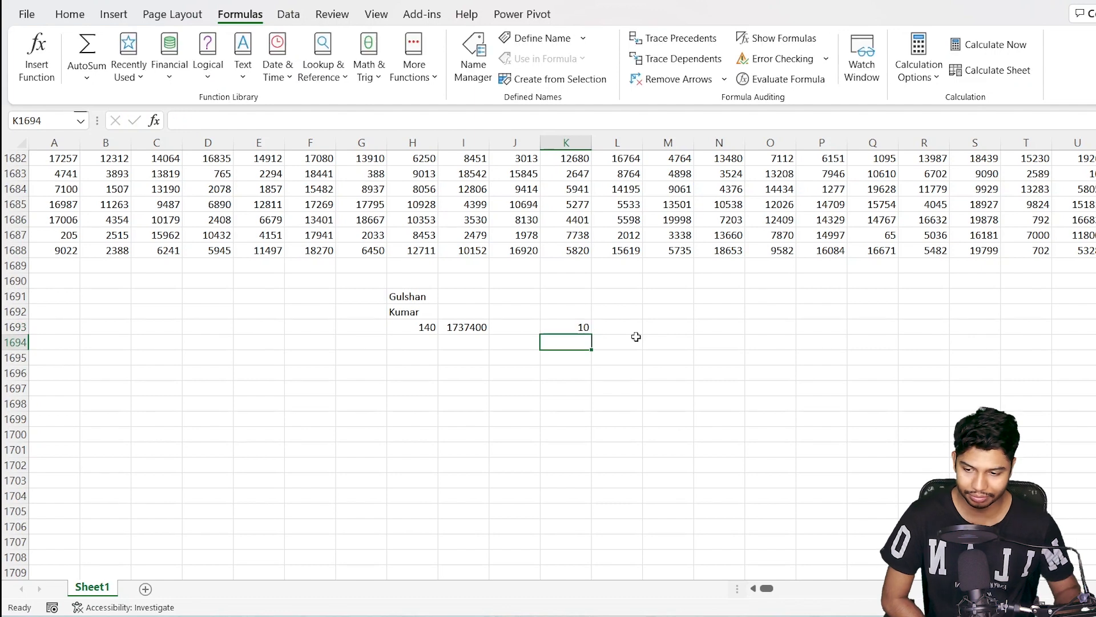
{"action": "key", "text": "Right"}
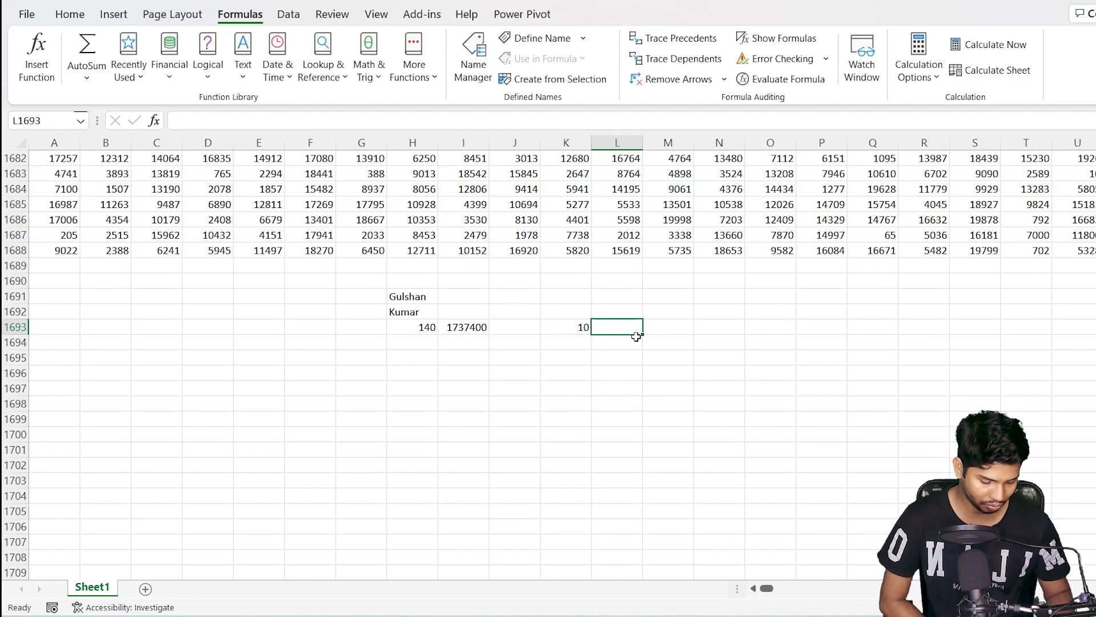
{"action": "type", "text": "51"}
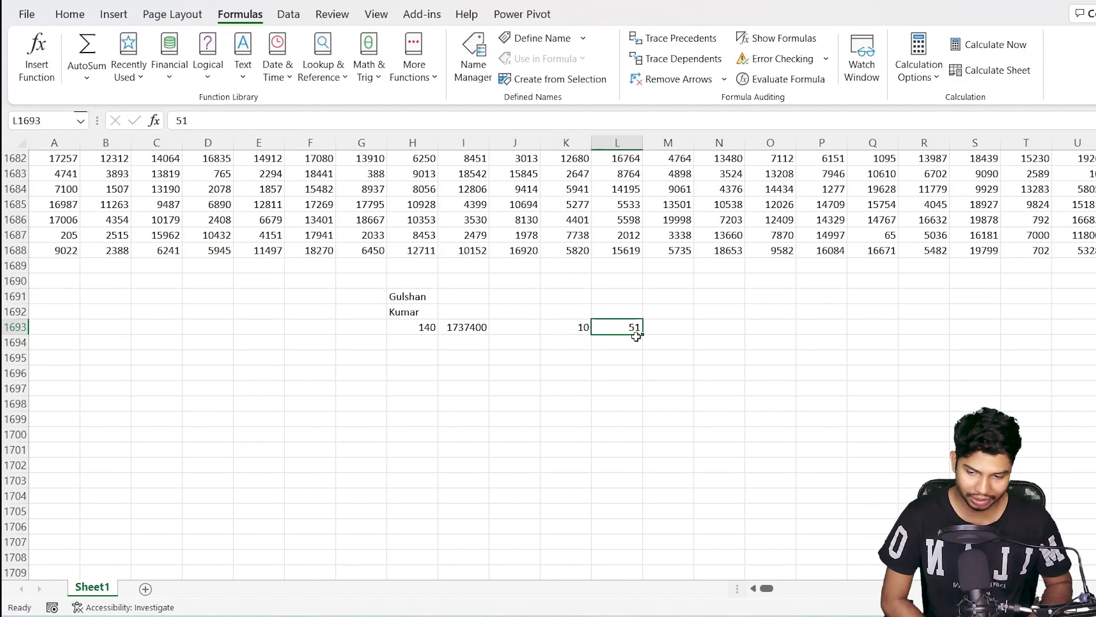
{"action": "key", "text": "Right"}
{"action": "type", "text": "="}
{"action": "key", "text": "Left"}
{"action": "key", "text": "Left"}
{"action": "type", "text": "*"}
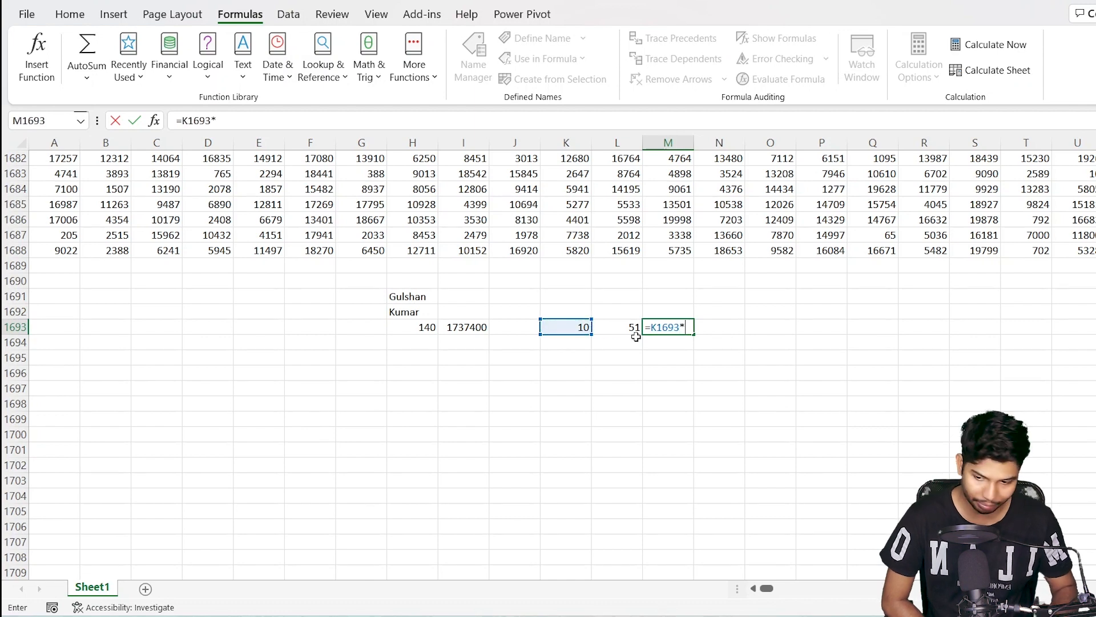
{"action": "key", "text": "Left"}
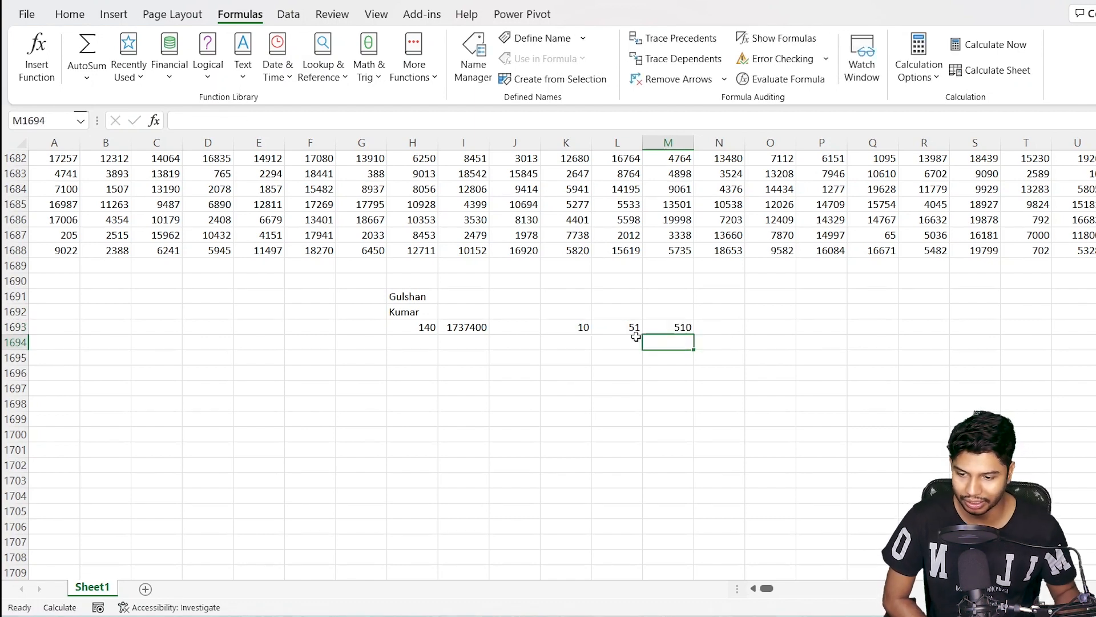
{"action": "key", "text": "Up"}
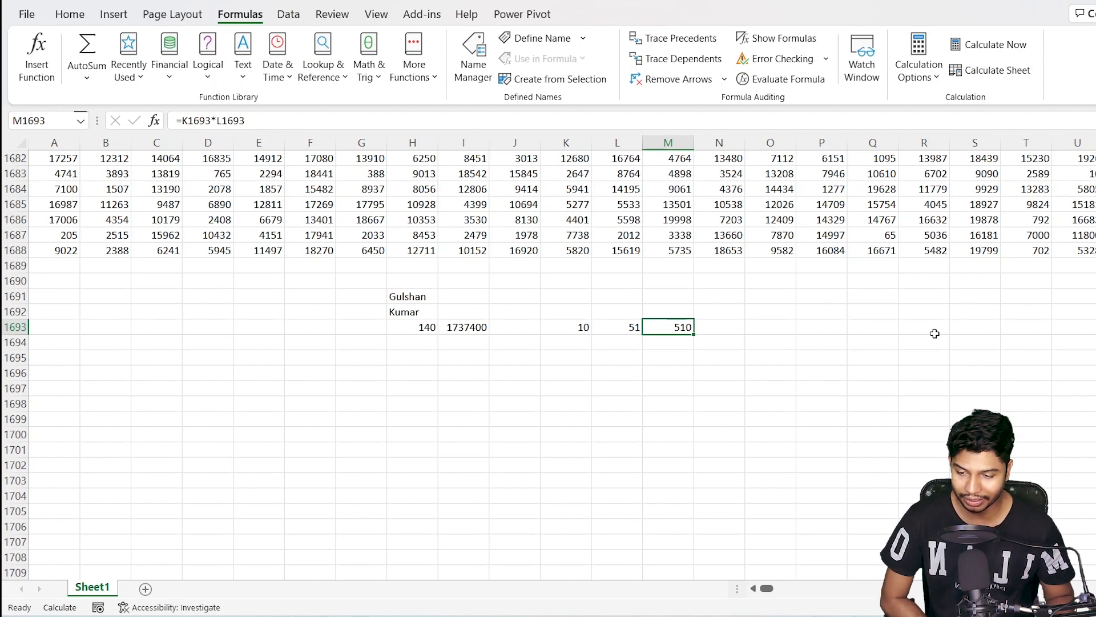
Change K1693 to 1 and confirm M1693 still shows 510 under manual calculation
{"action": "key", "text": "Left"}
{"action": "key", "text": "Left"}
{"action": "type", "text": "1"}
{"action": "key", "text": "Return"}
{"action": "key", "text": "Up"}
{"action": "key", "text": "Right"}
{"action": "key", "text": "Right"}
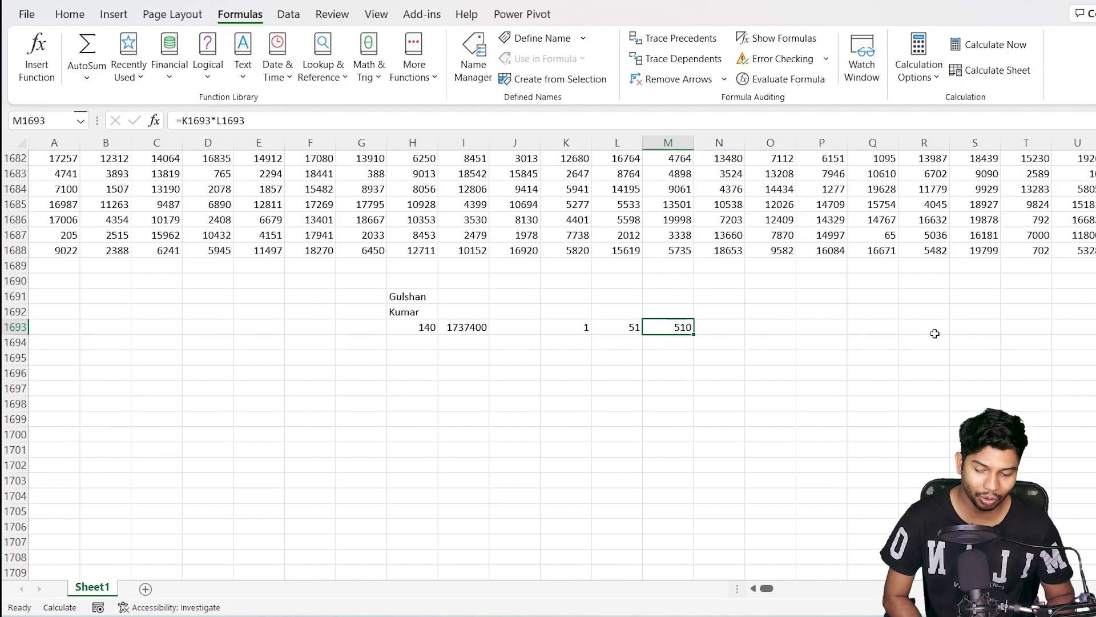
{"action": "key", "text": "Left"}
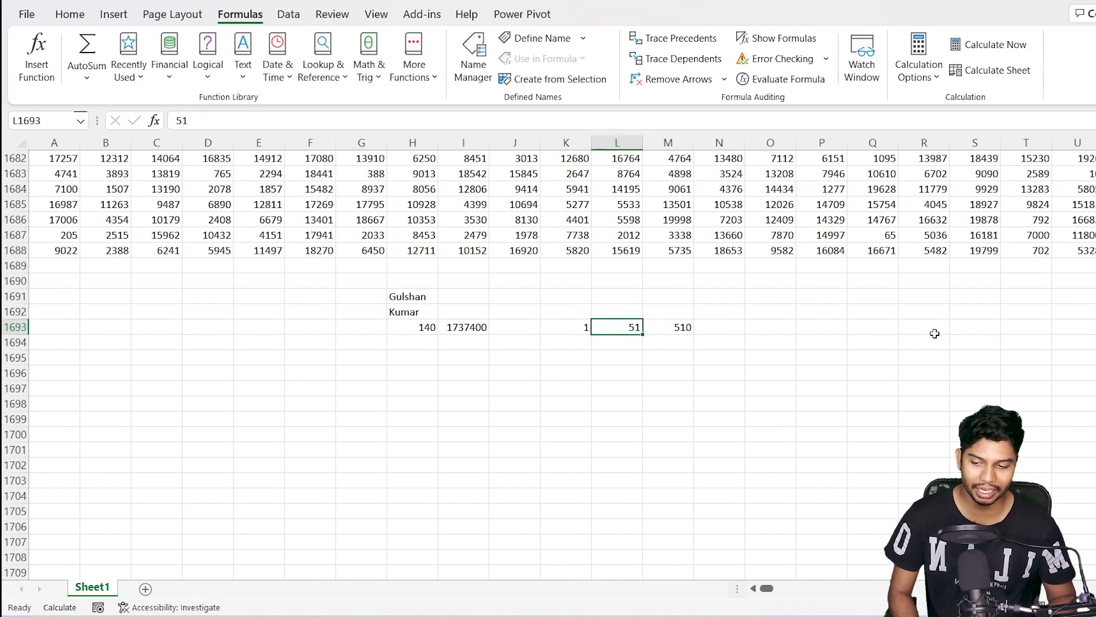
{"action": "key", "text": "Left"}
{"action": "key", "text": "Right"}
{"action": "key", "text": "Right"}
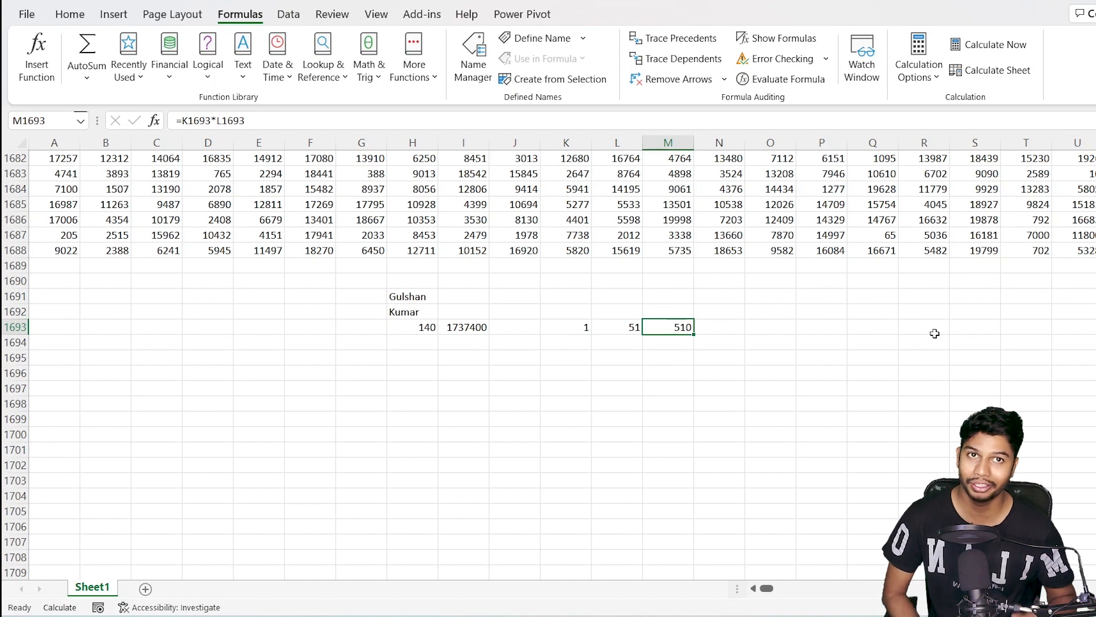
{"action": "key", "text": "Down"}
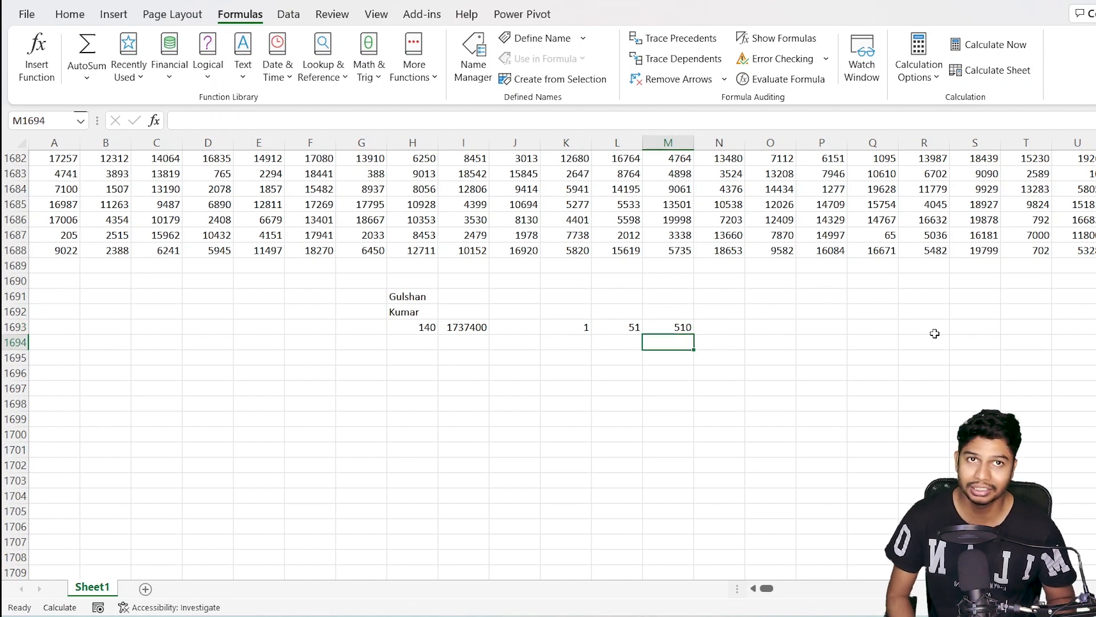
Enter 20 in K1695 and L1695 and the formula =K1695*L1695 in M1695
{"action": "key", "text": "Down"}
{"action": "key", "text": "Left"}
{"action": "key", "text": "Left"}
{"action": "type", "text": "20"}
{"action": "key", "text": "Return"}
{"action": "key", "text": "Up"}
{"action": "key", "text": "Right"}
{"action": "type", "text": "20"}
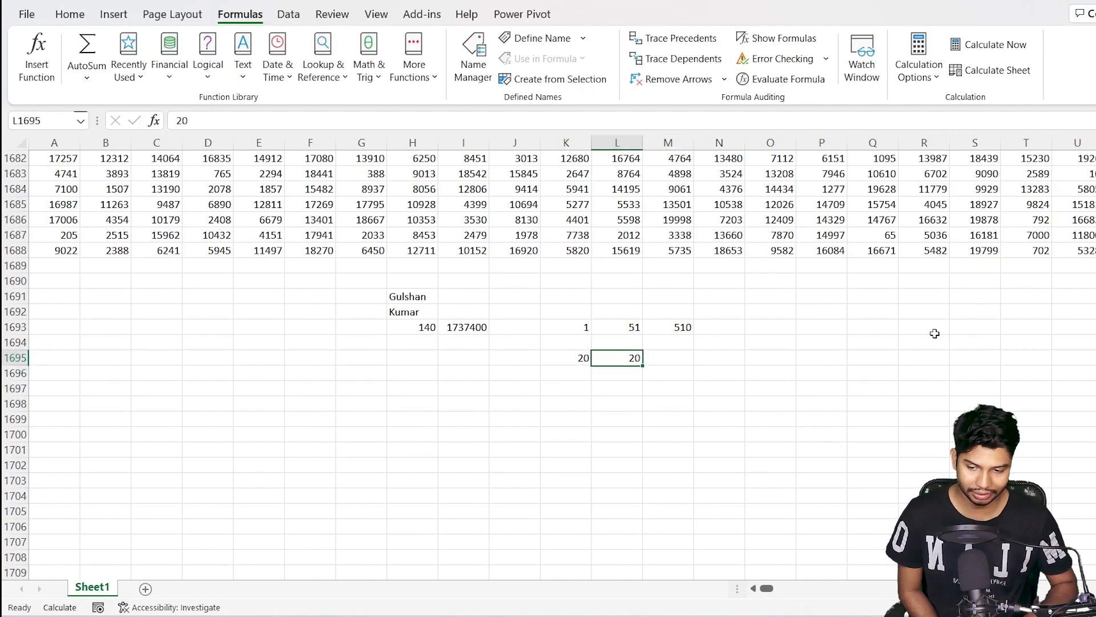
{"action": "key", "text": "Right"}
{"action": "type", "text": "="}
{"action": "key", "text": "Left"}
{"action": "key", "text": "Left"}
{"action": "type", "text": "*"}
{"action": "key", "text": "Left"}
{"action": "key", "text": "Return"}
{"action": "key", "text": "Up"}
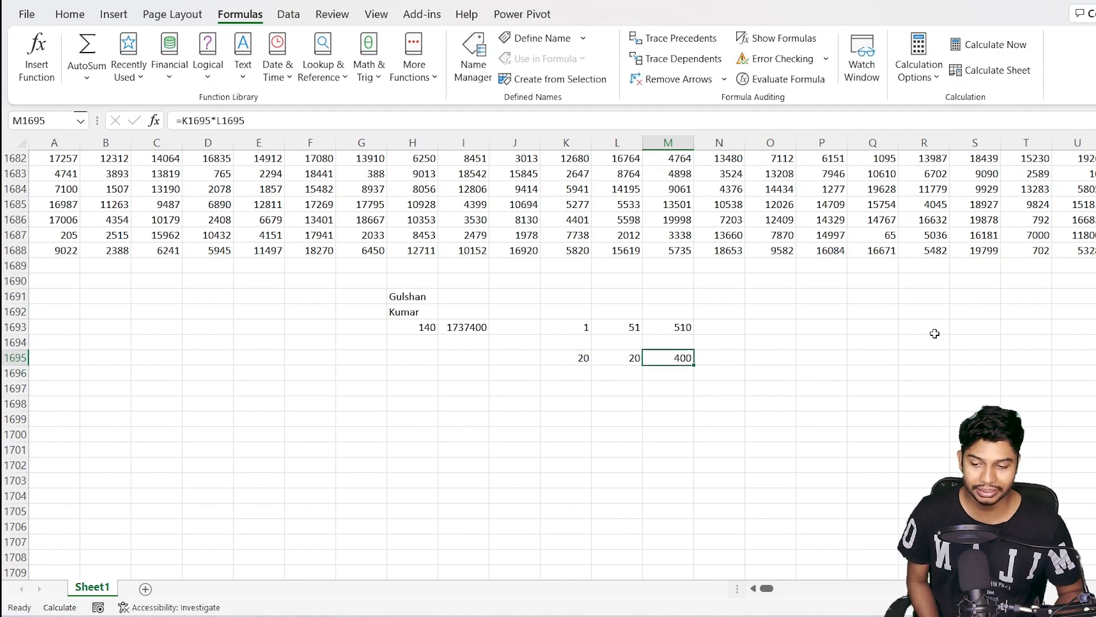
Empty K1695 and L1695, then re-enter M1695's formula so it shows 0
{"action": "key", "text": "Left"}
{"action": "key", "text": "Left"}
{"action": "key", "text": "Delete"}
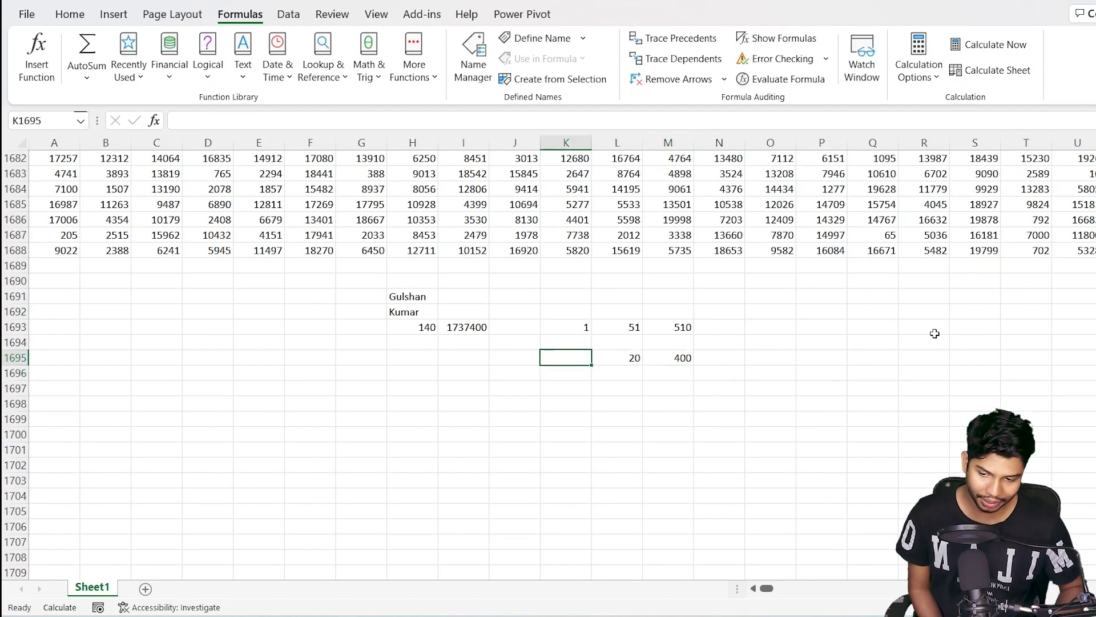
{"action": "key", "text": "Right"}
{"action": "type", "text": "0"}
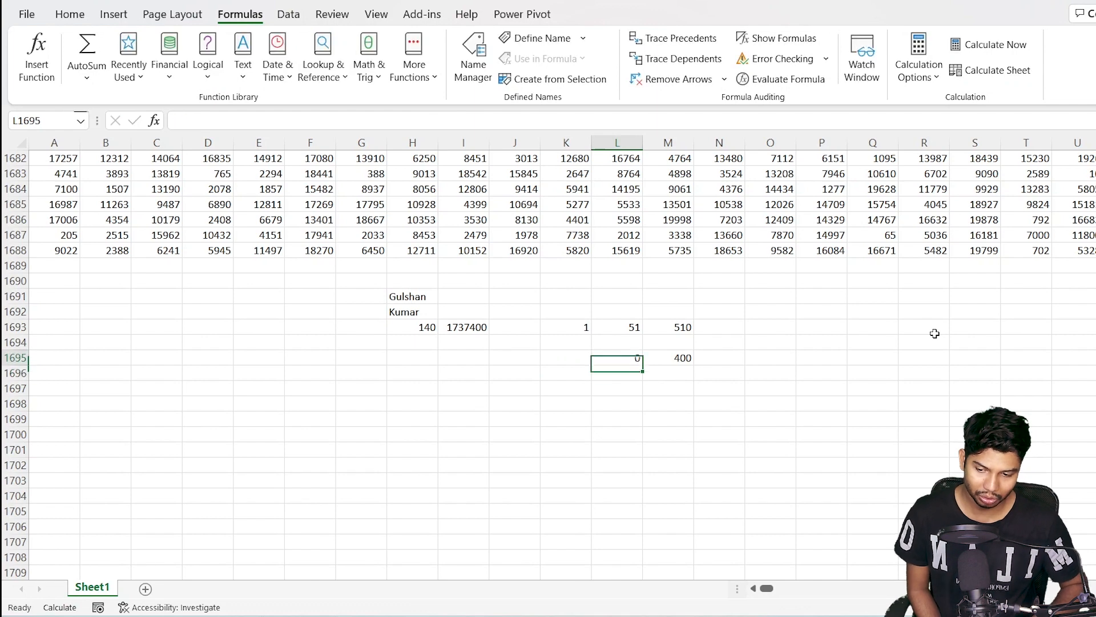
{"action": "key", "text": "BackSpace"}
{"action": "key", "text": "Right"}
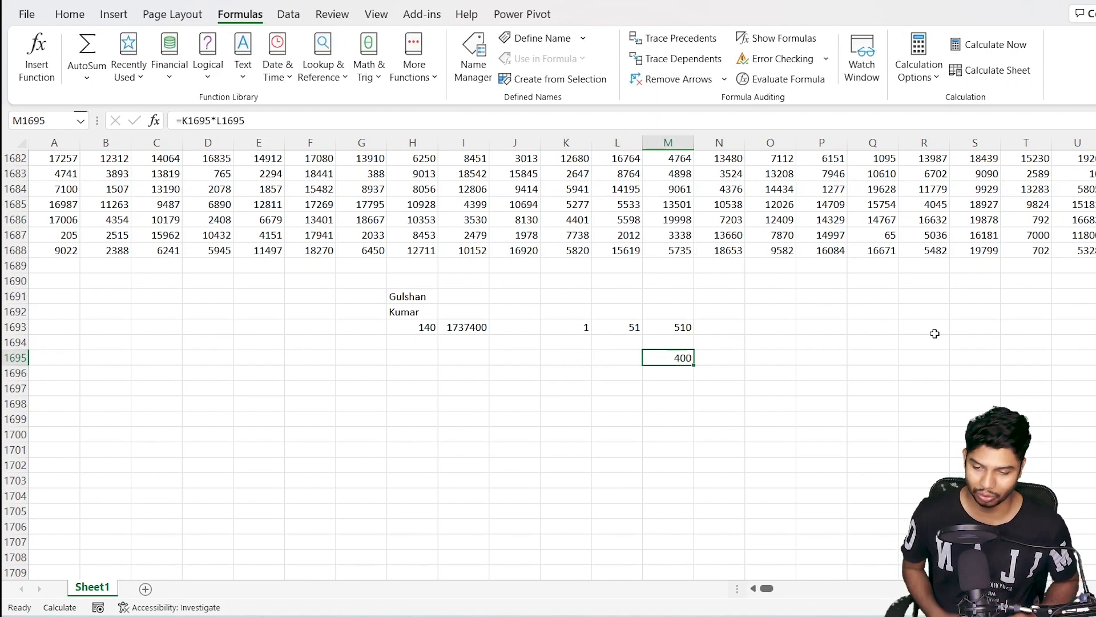
{"action": "key", "text": "F2"}
{"action": "key", "text": "Return"}
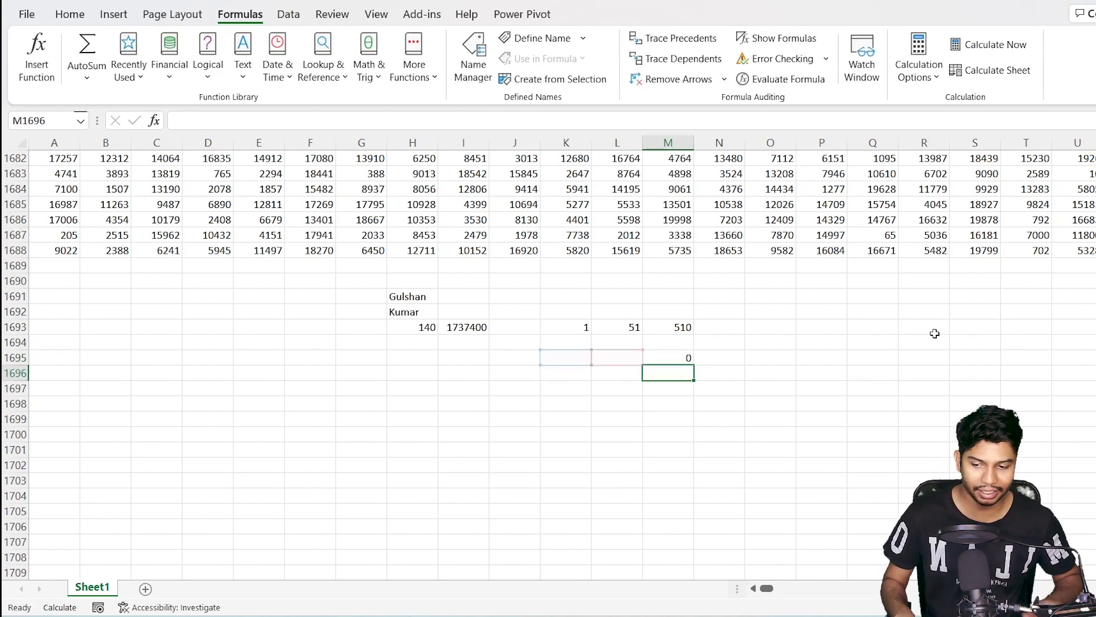
{"action": "key", "text": "Up"}
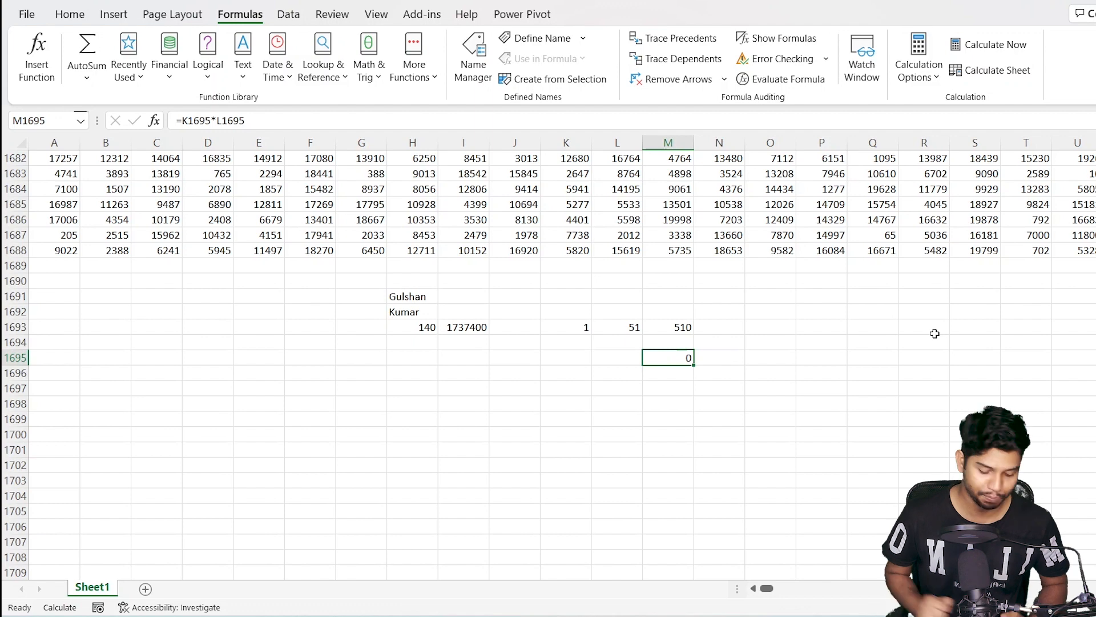
Recalculate the workbook with F9 and Calculate Now so random values refresh and M1693 shows 51
{"action": "key", "text": "F9"}
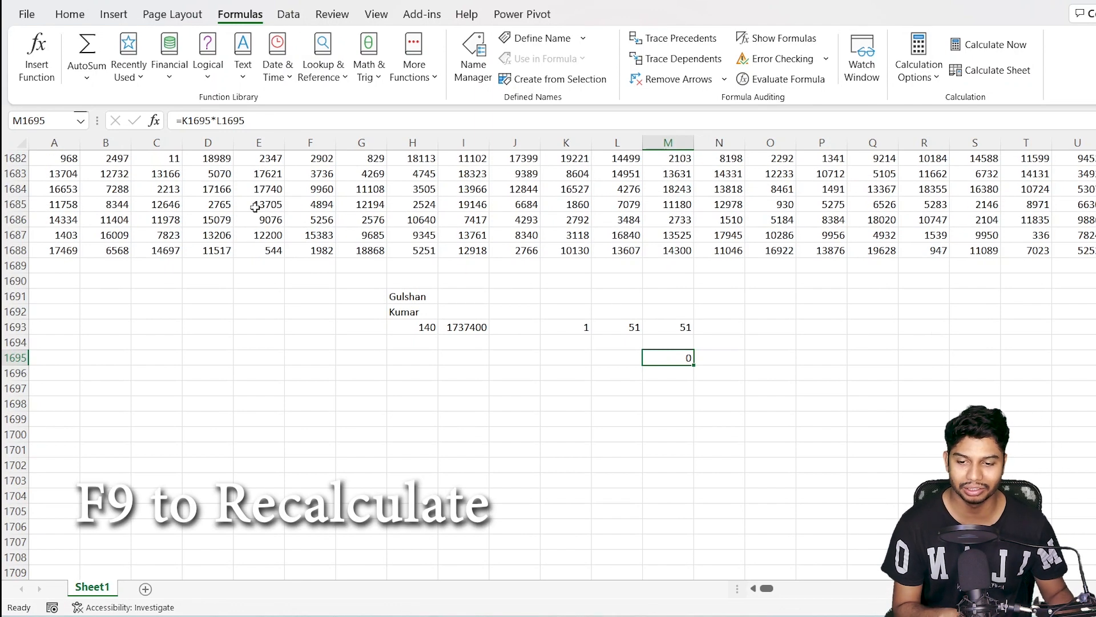
{"action": "left_click", "coordinate": [980, 50]}
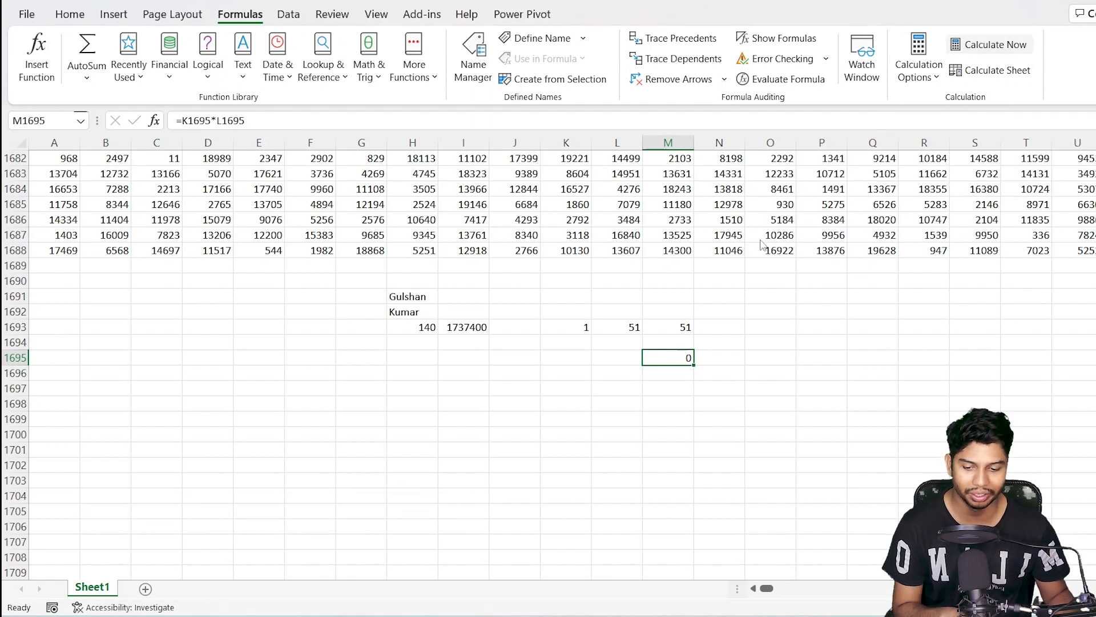